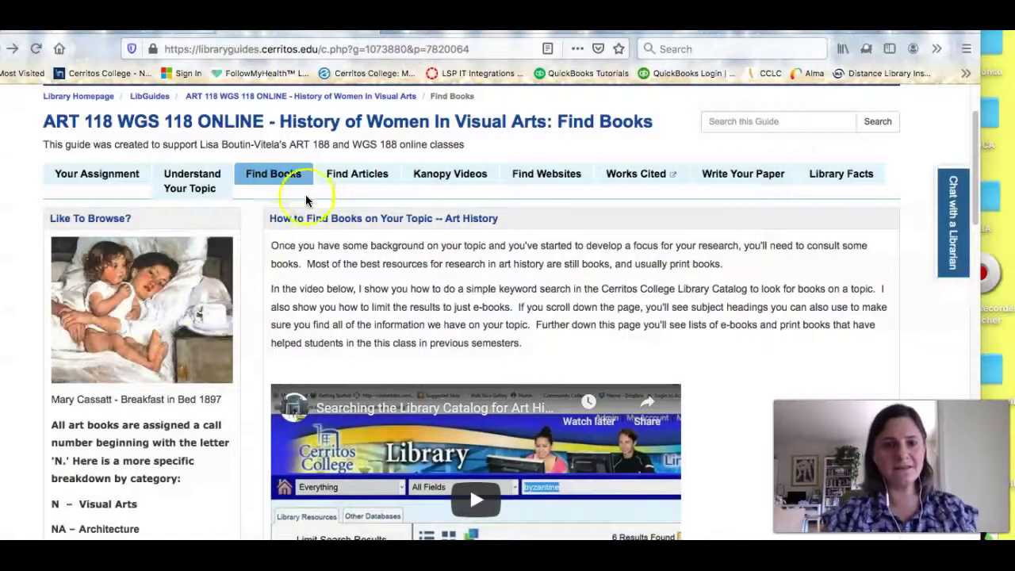
- Open Art & Architecture Source from the Useful Databases list on the Find Articles page
left_click(339, 183)
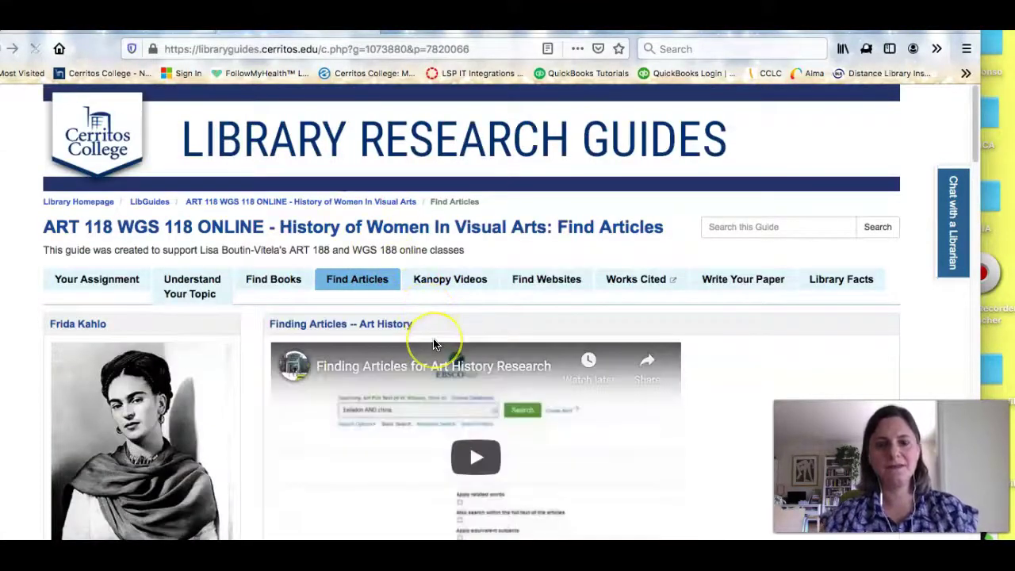
scroll(434, 343, "down", 10)
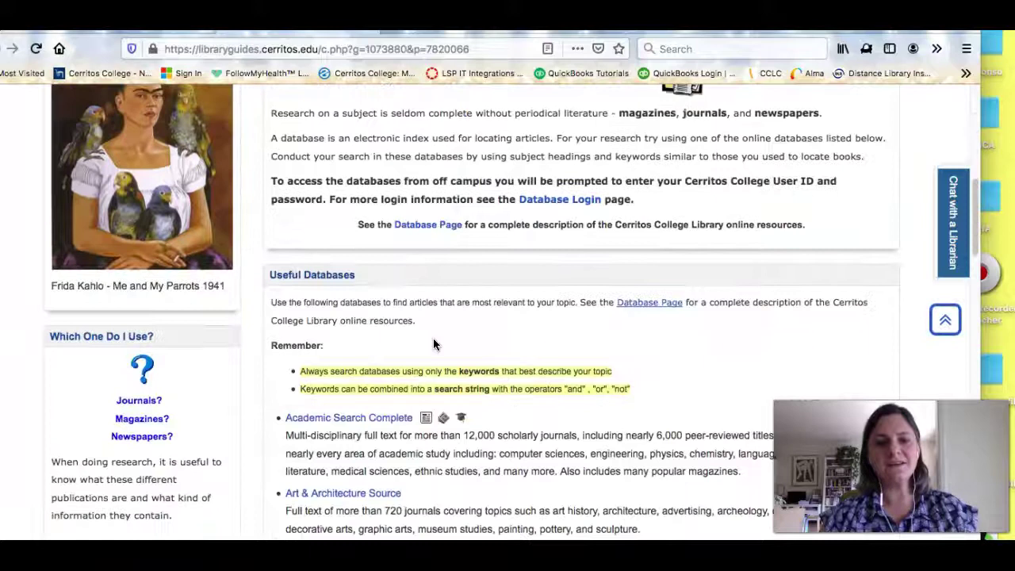
scroll(433, 343, "down", 3)
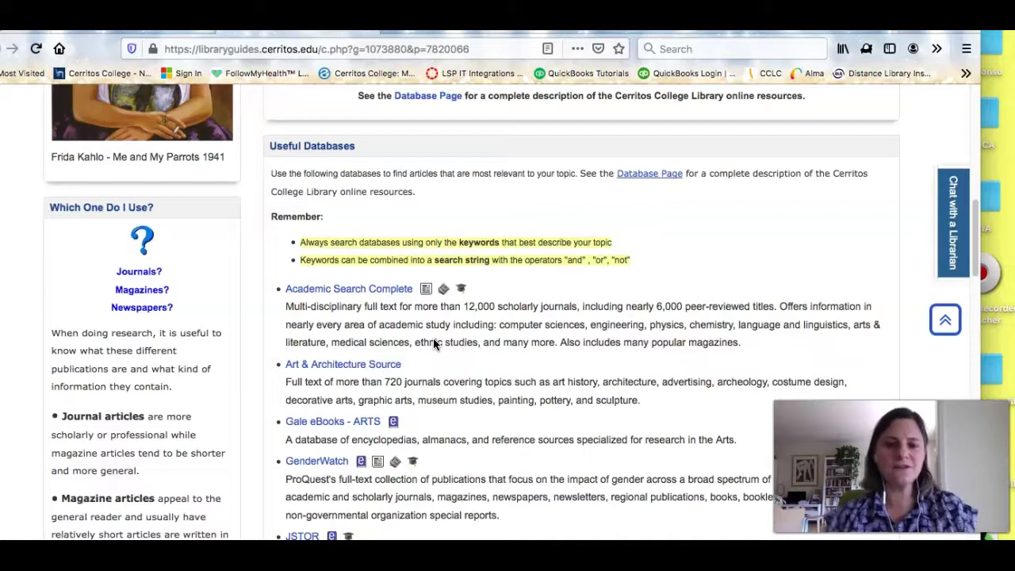
left_click(446, 366)
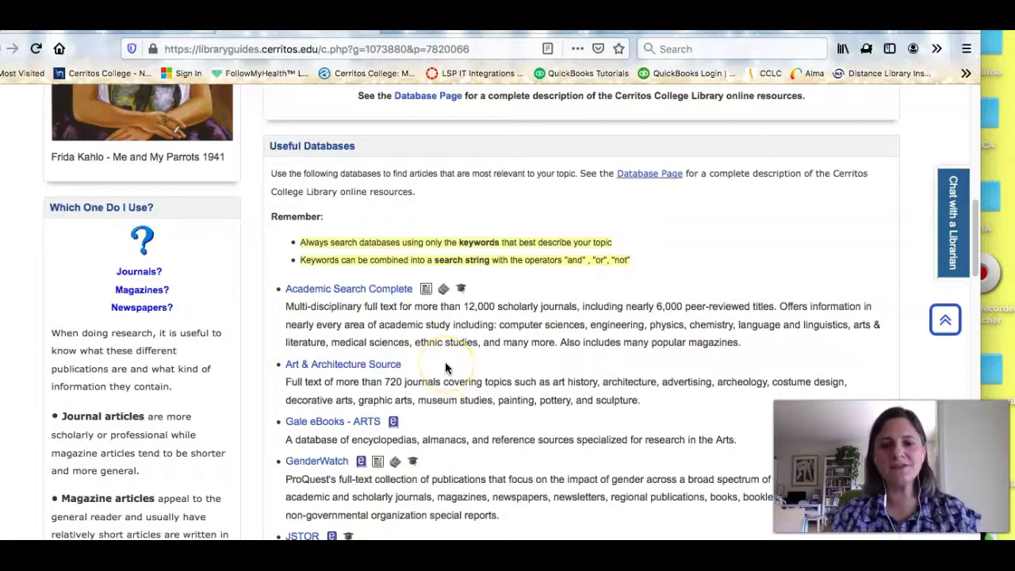
left_click(367, 364)
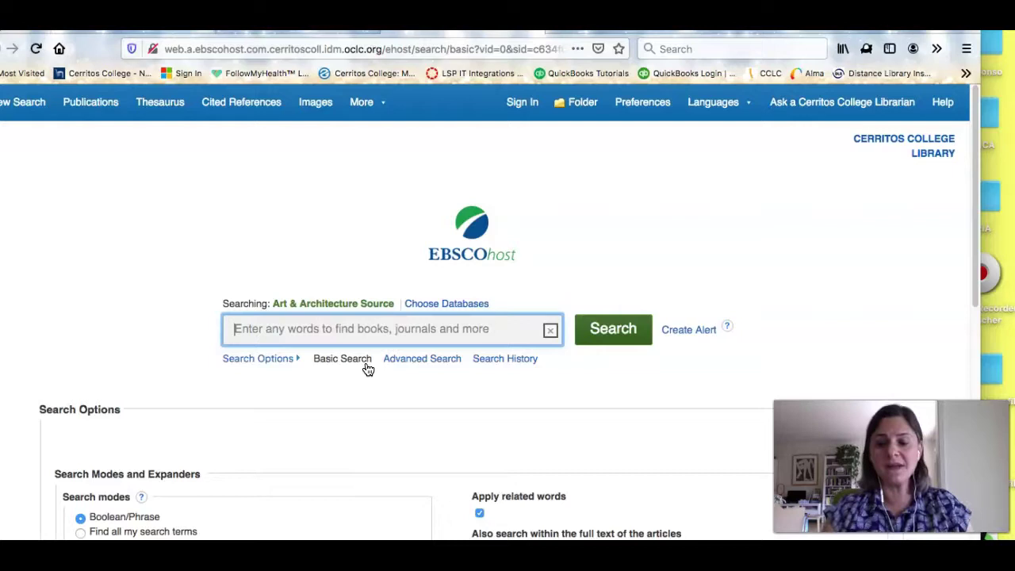
- Search for the quoted phrase "louise bourgeois" from the autocomplete suggestion, returning 838 results
type("\"lo")
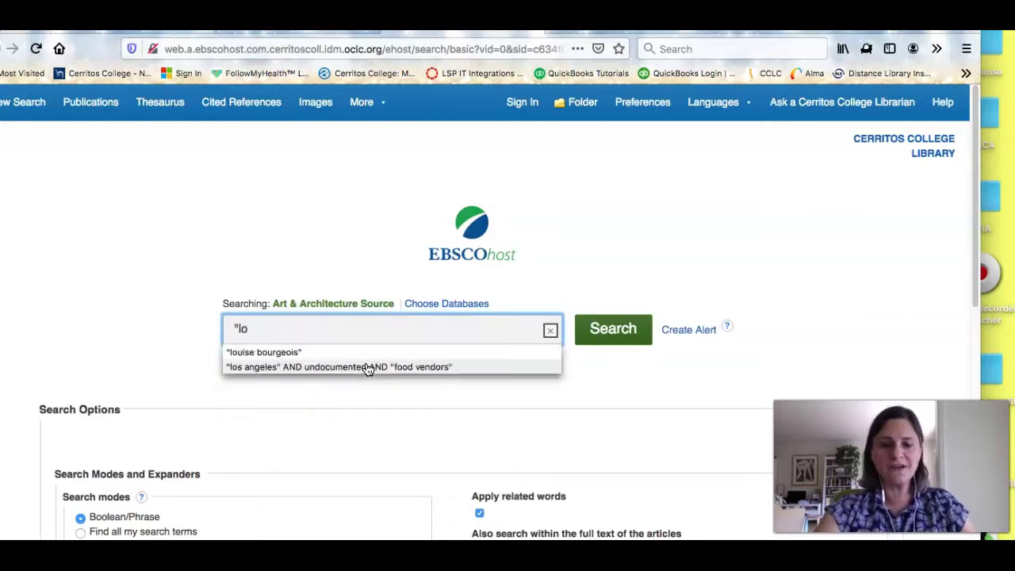
type("ui")
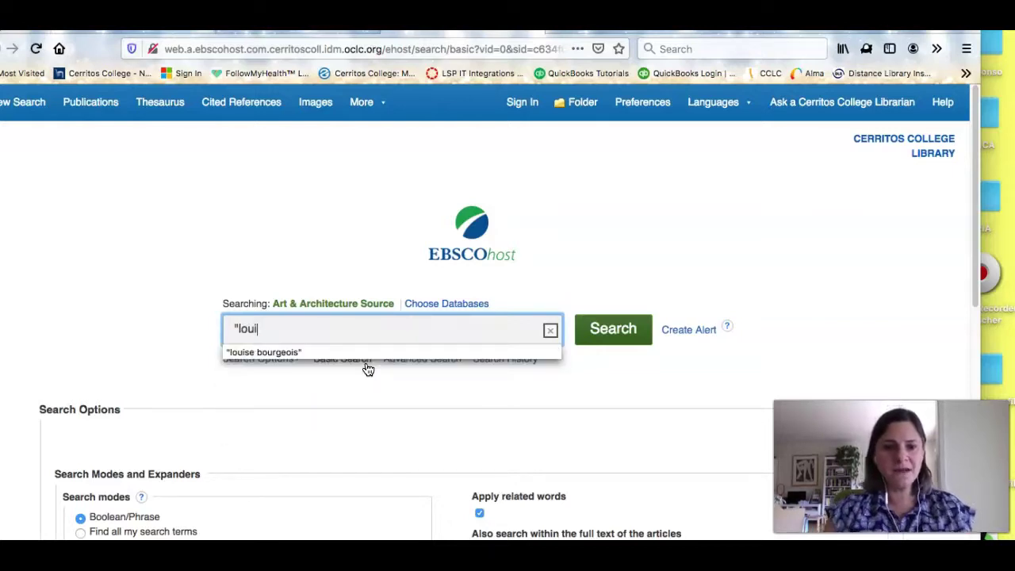
left_click(290, 352)
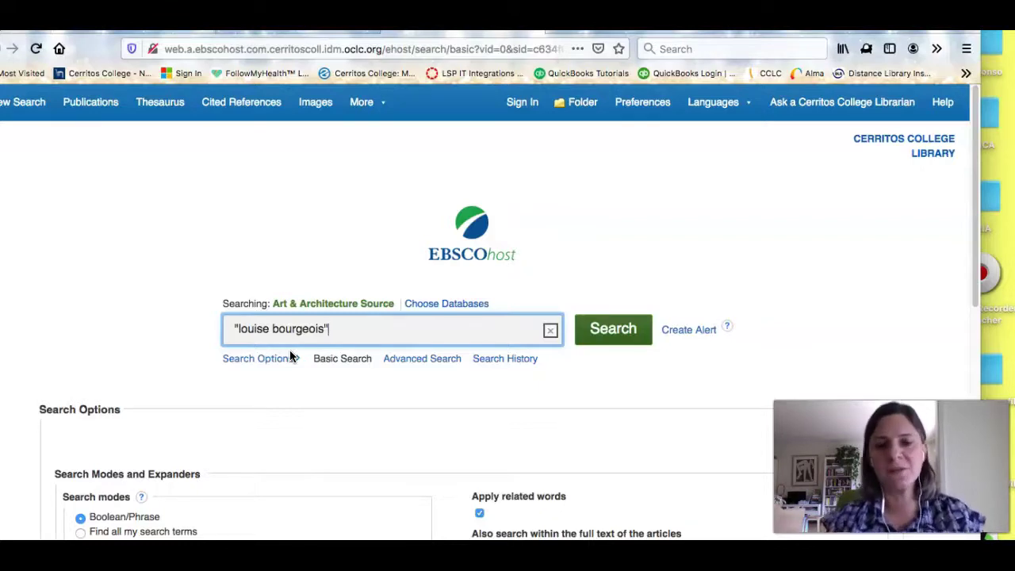
left_click(600, 343)
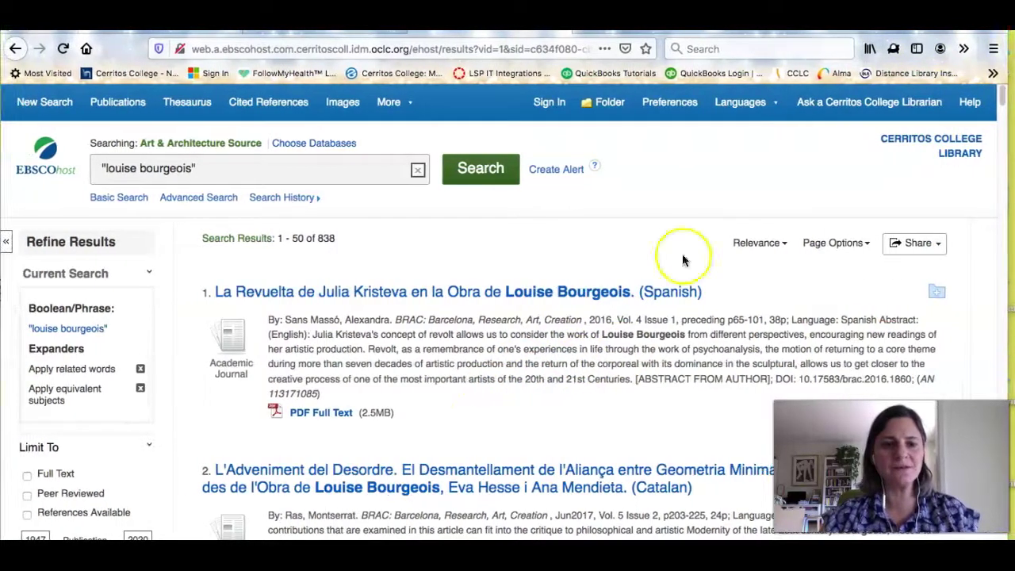
- Apply the Full Text and Peer Reviewed limiters to get 70 results, then scroll through them
scroll(608, 325, "down", 3)
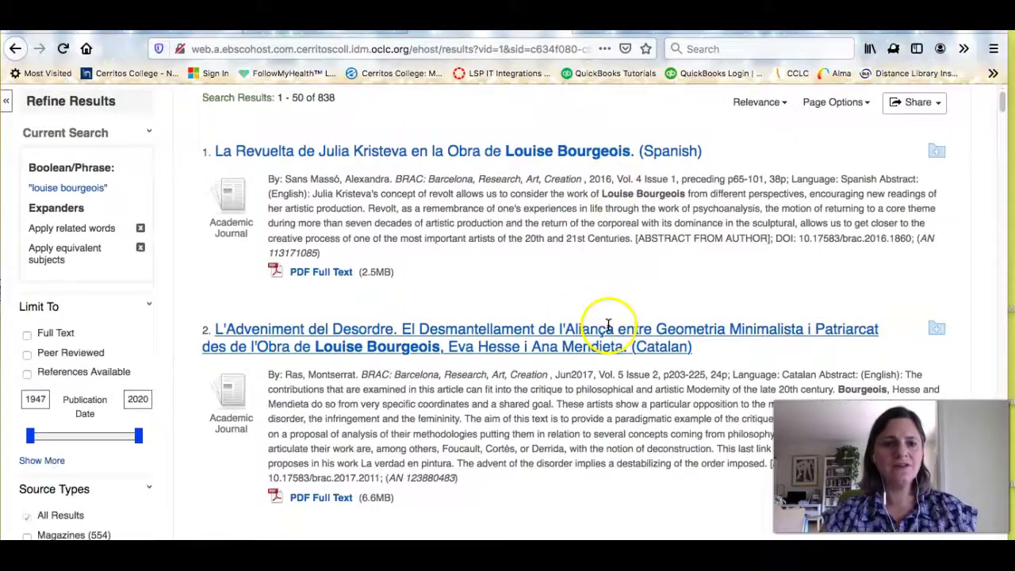
left_click(27, 338)
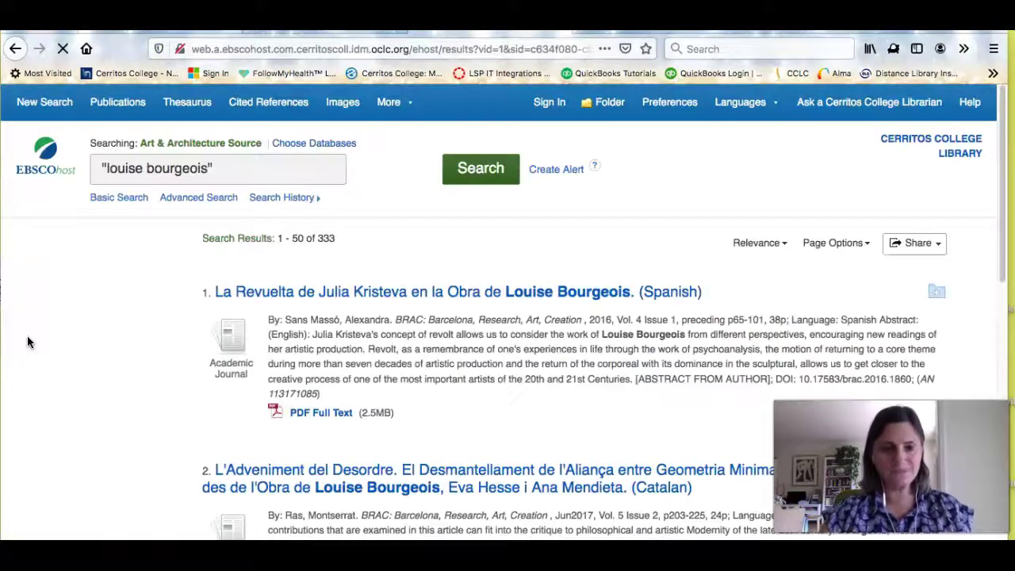
scroll(98, 363, "down", 3)
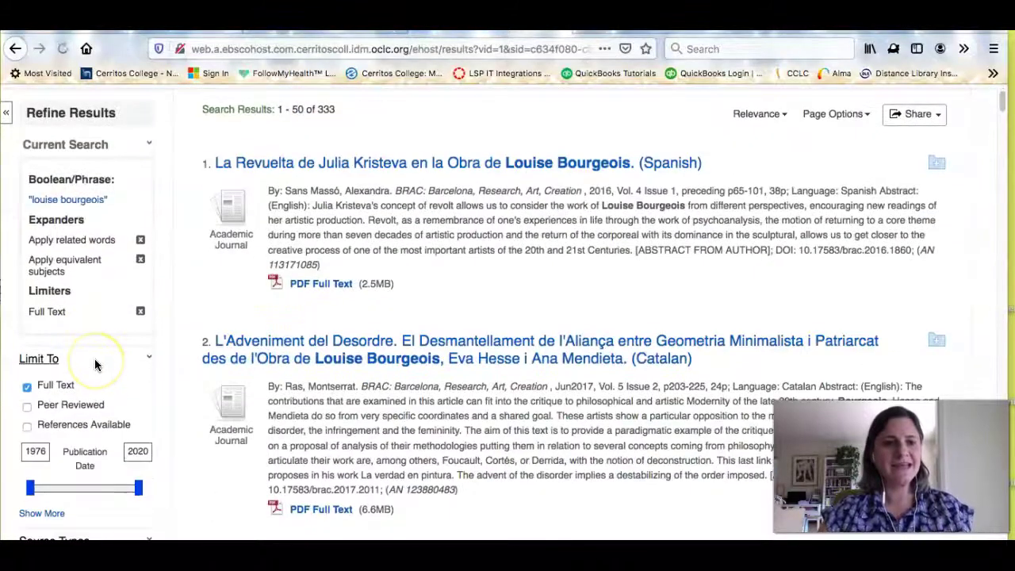
left_click(27, 406)
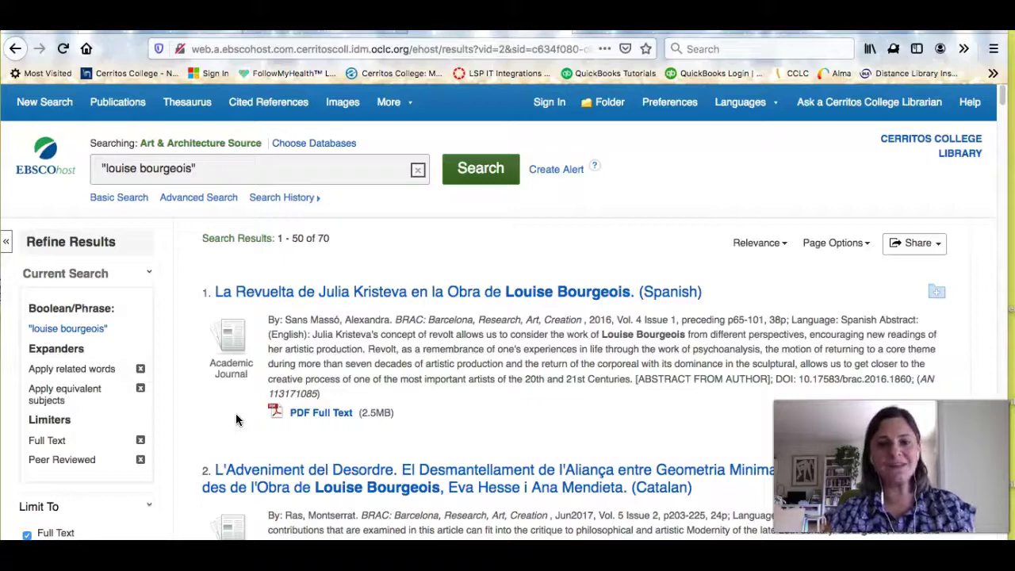
scroll(235, 419, "down", 3)
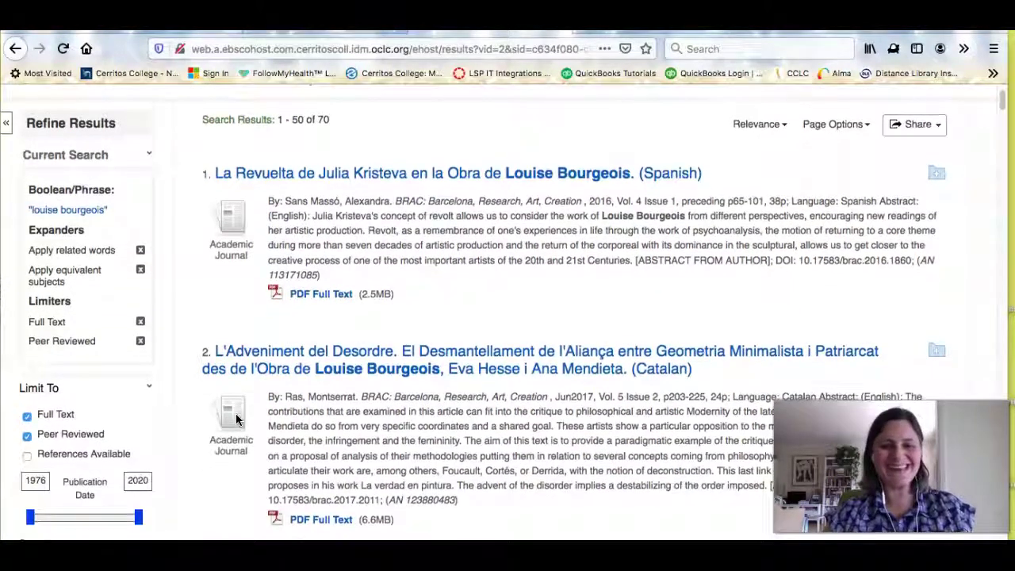
scroll(235, 419, "down", 5)
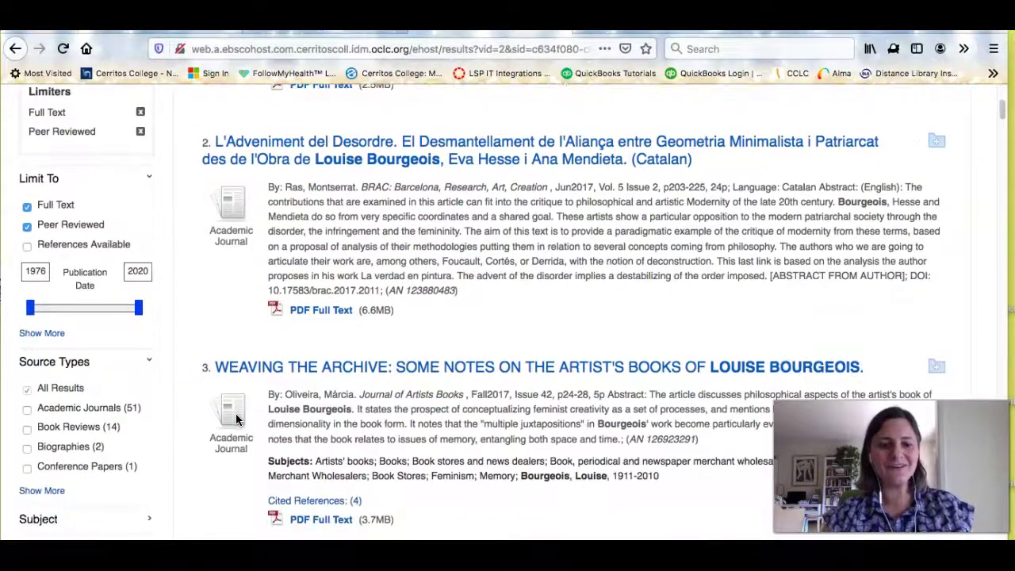
scroll(235, 419, "down", 2)
scroll(235, 419, "down", 4)
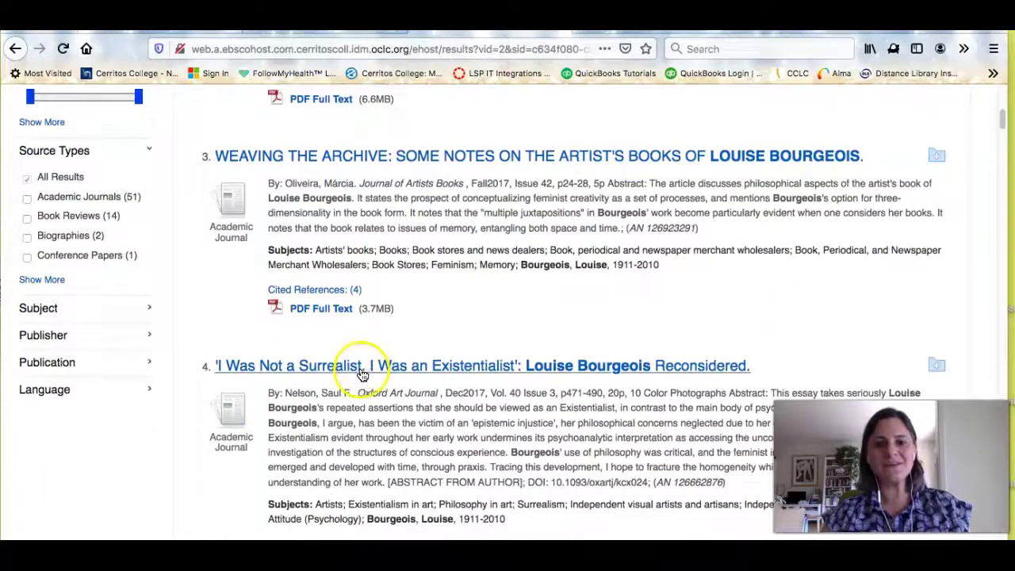
scroll(358, 375, "down", 3)
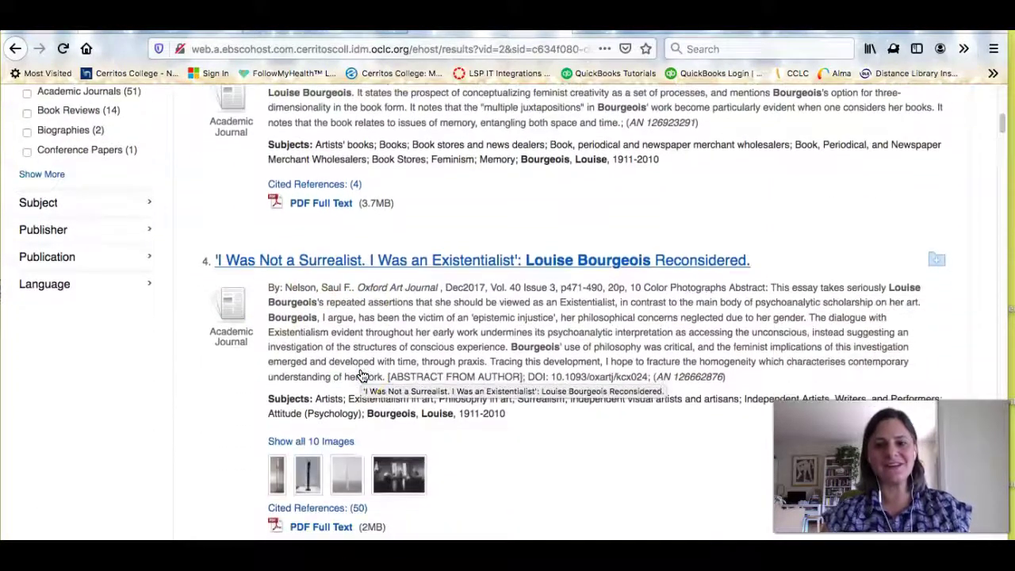
- Open the fourth result's full record and its PDF full text
left_click(379, 264)
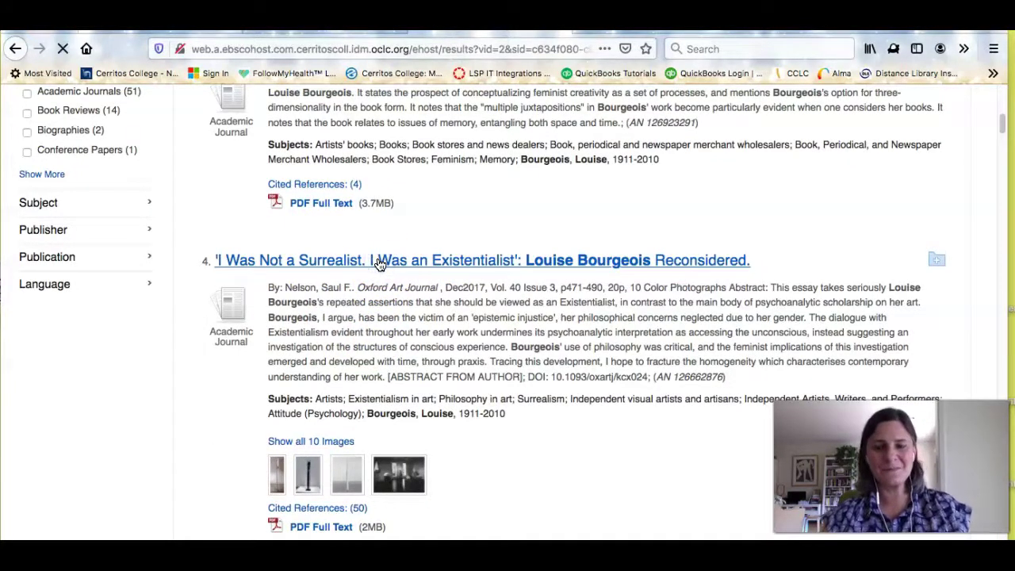
left_click(526, 334)
scroll(527, 333, "down", 3)
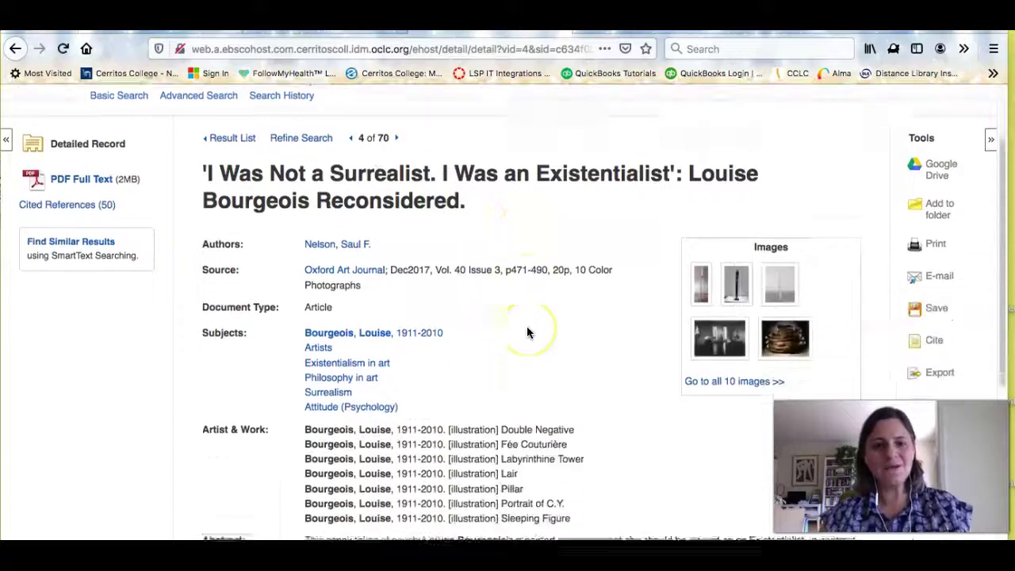
left_click(80, 165)
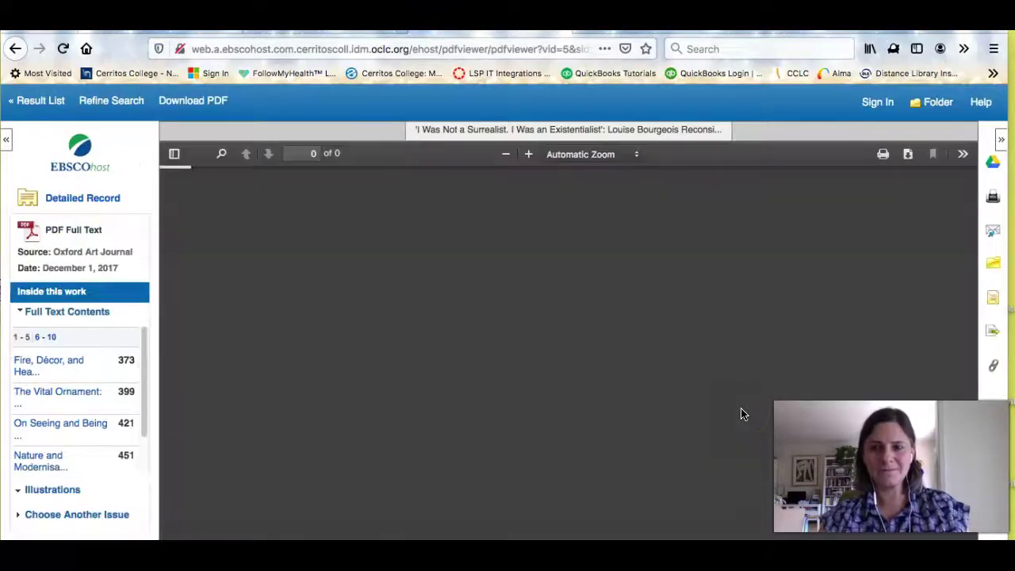
- Scroll through the 21-page PDF of "Louise Bourgeois Reconsidered" and return to page 1
left_click(686, 417)
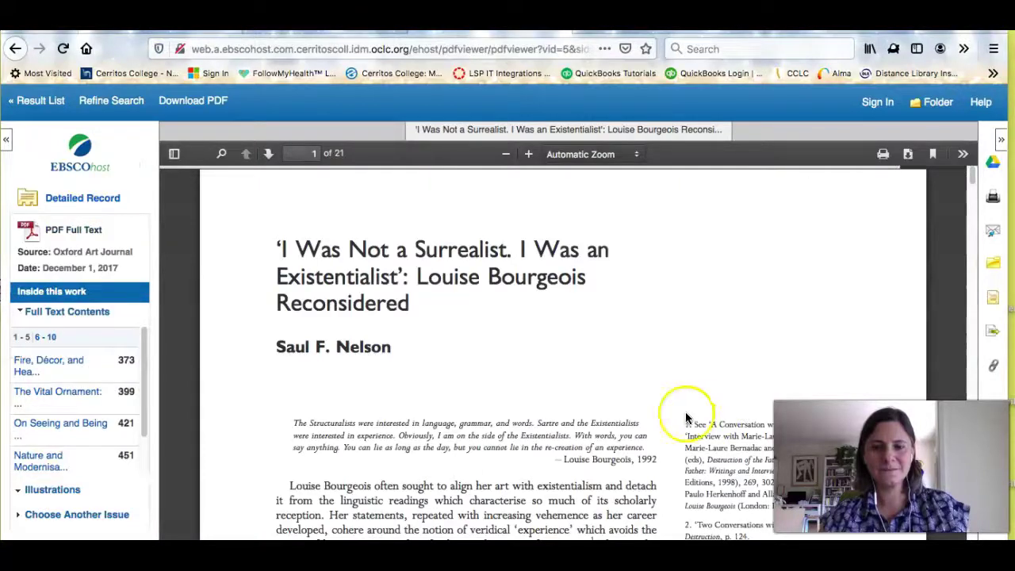
scroll(553, 420, "down", 5)
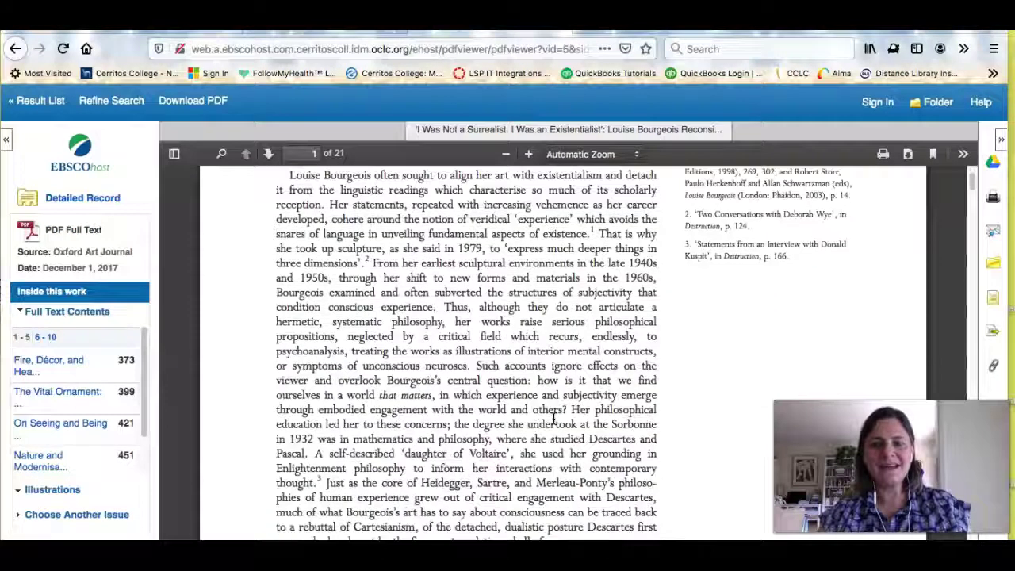
scroll(554, 420, "down", 6)
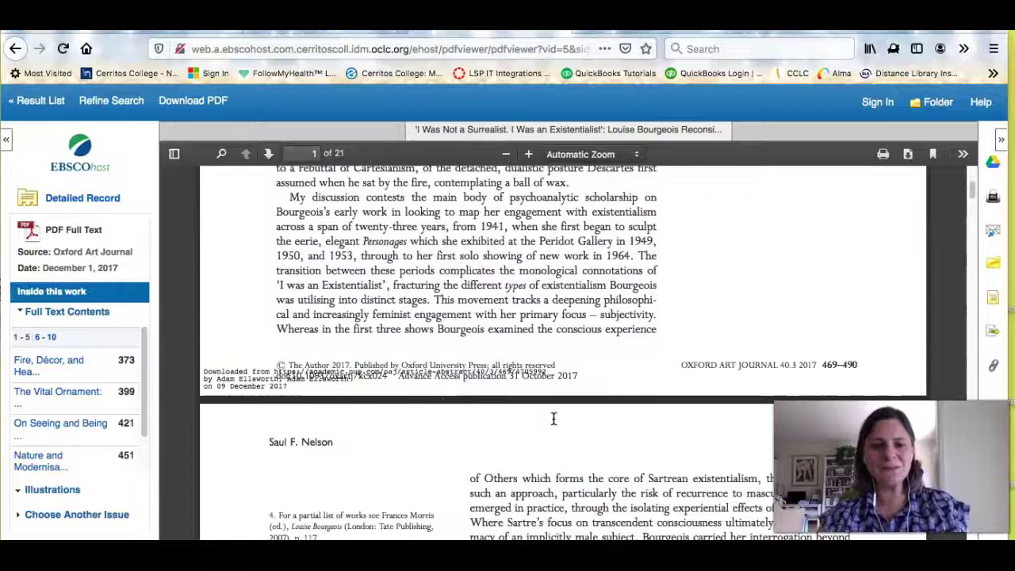
scroll(553, 418, "down", 6)
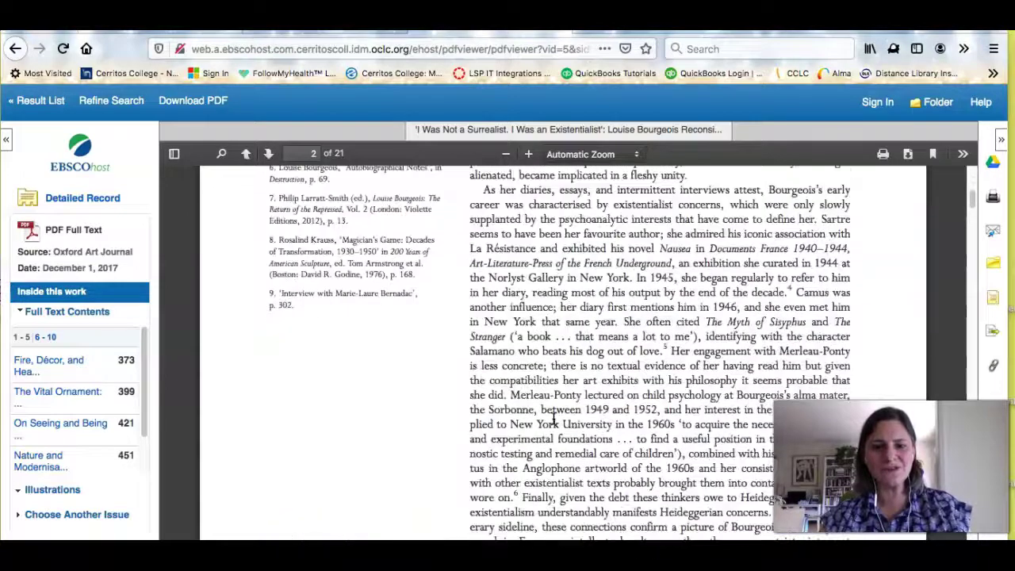
scroll(554, 420, "down", 8)
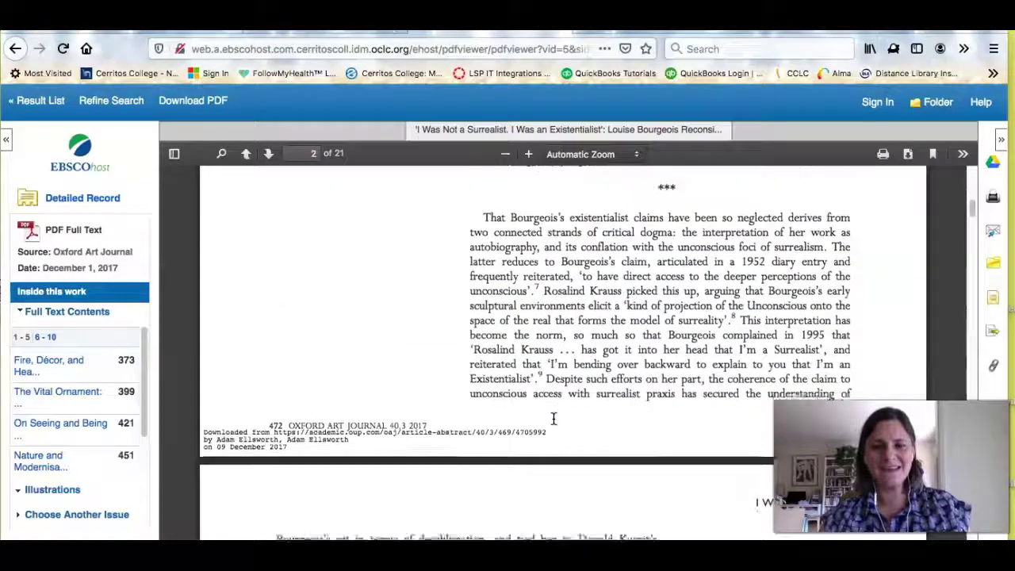
scroll(553, 418, "down", 20)
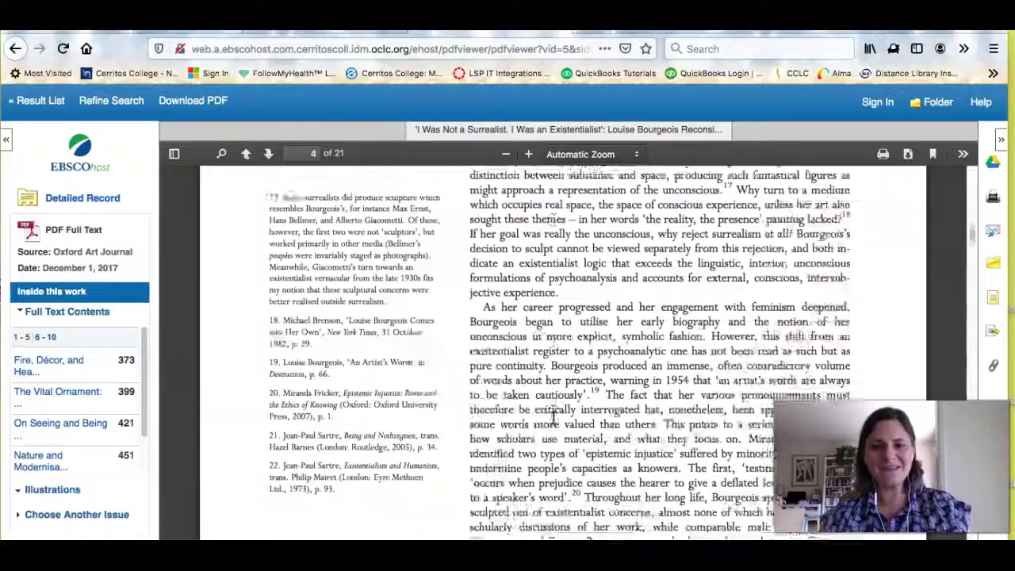
scroll(553, 418, "down", 10)
scroll(553, 418, "up", 8)
scroll(553, 419, "down", 4)
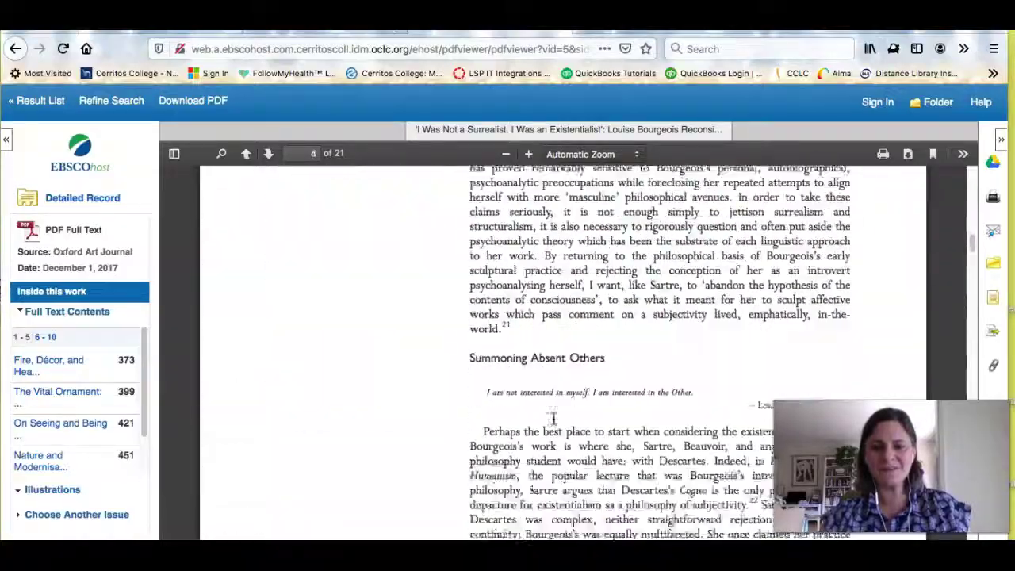
scroll(554, 418, "down", 15)
scroll(553, 419, "up", 20)
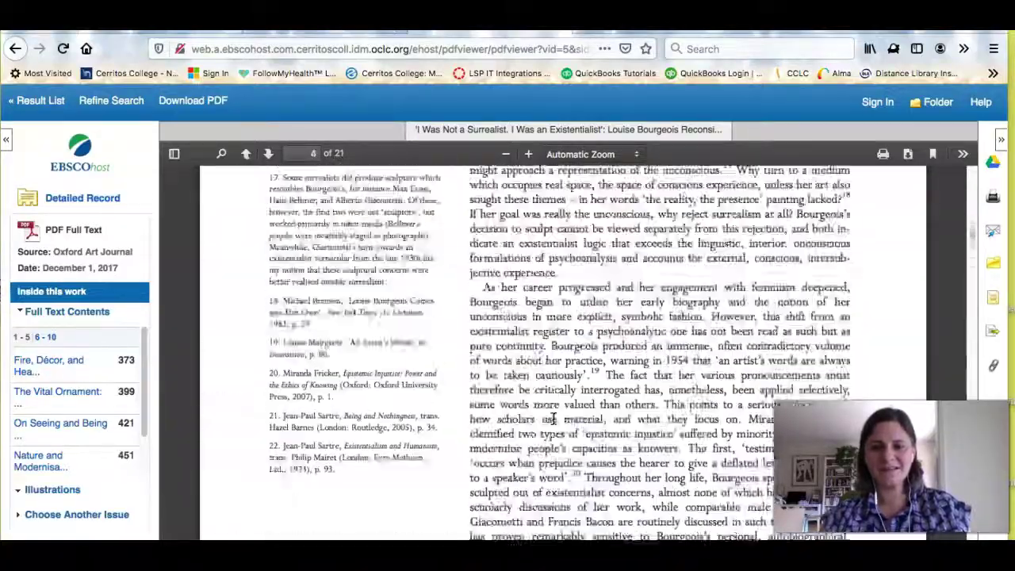
scroll(553, 419, "up", 20)
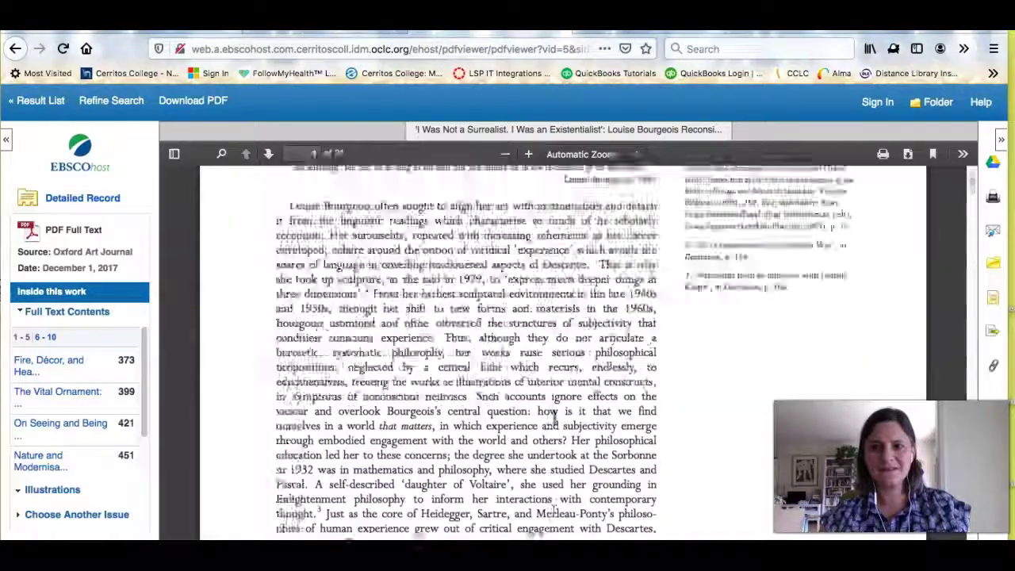
scroll(554, 414, "up", 4)
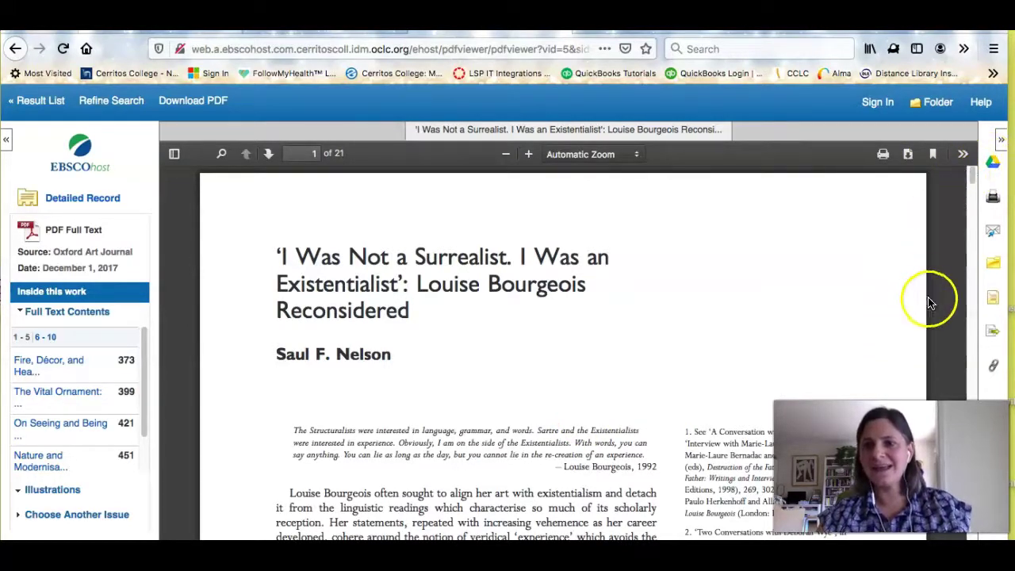
- Review the article's Harvard, Chicago, MLA and APA citations, then return to the 70-result list
left_click(993, 299)
scroll(785, 317, "down", 5)
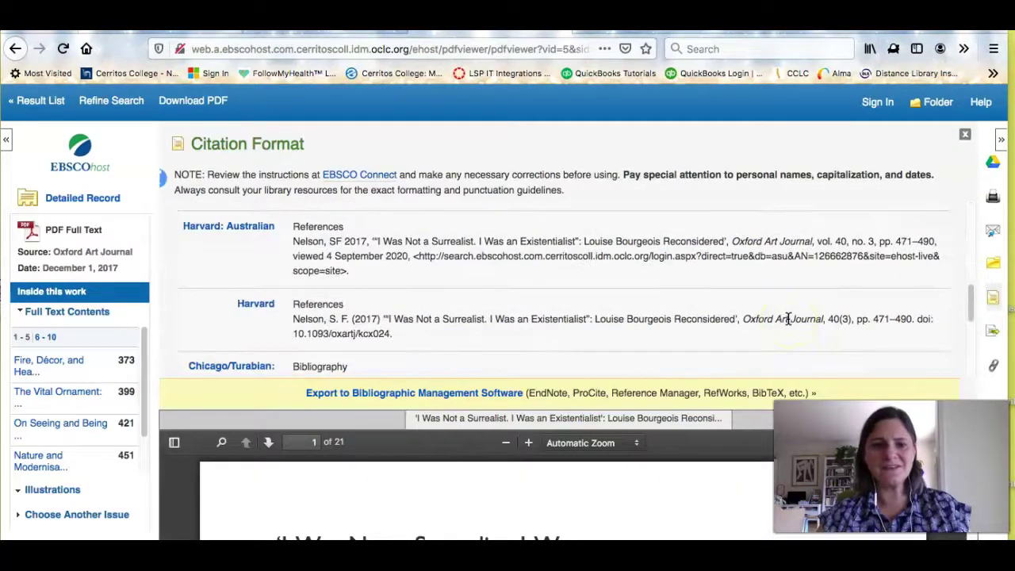
scroll(787, 318, "down", 3)
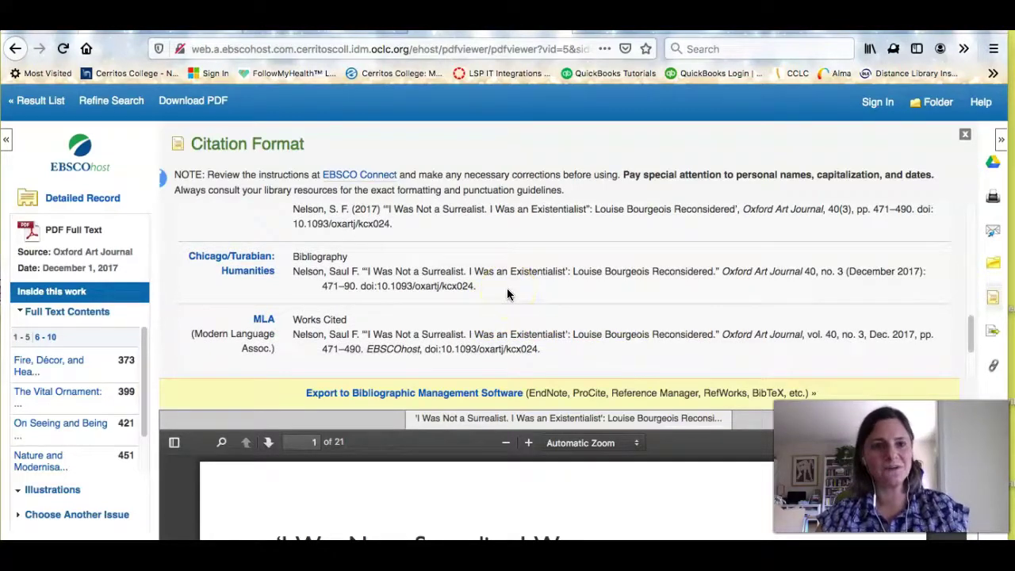
scroll(506, 287, "up", 3)
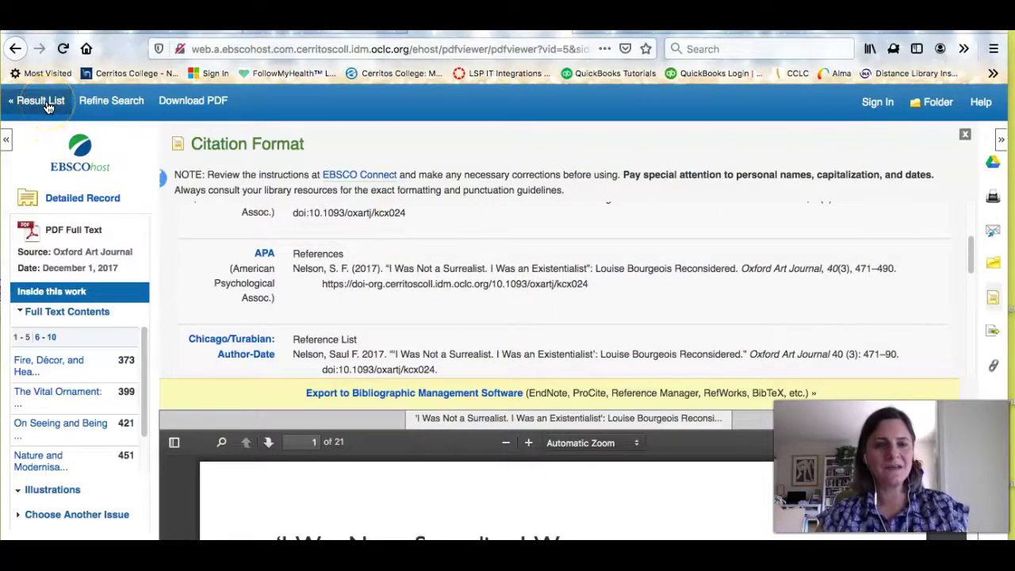
scroll(306, 294, "up", 3)
left_click(965, 137)
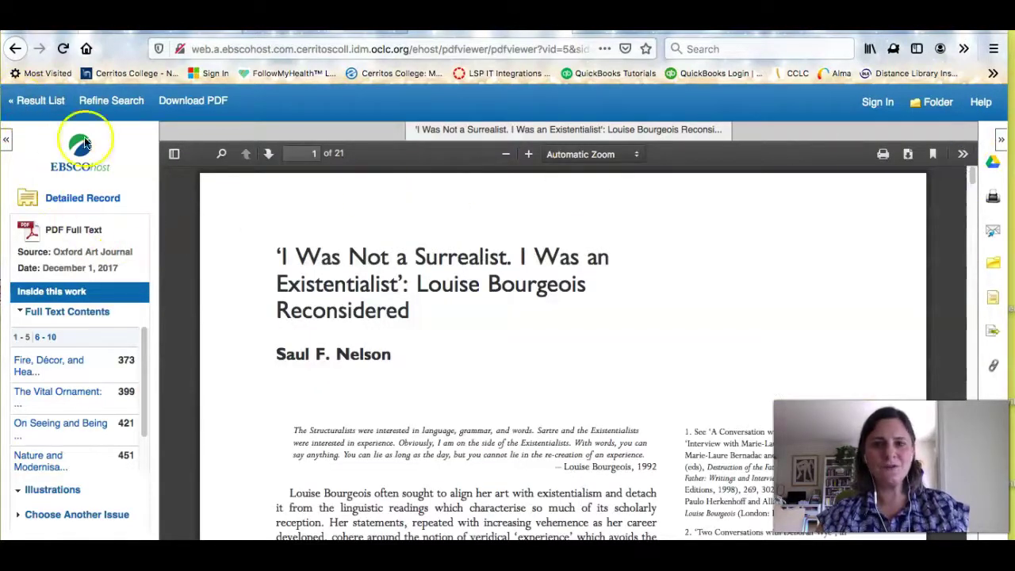
left_click(49, 100)
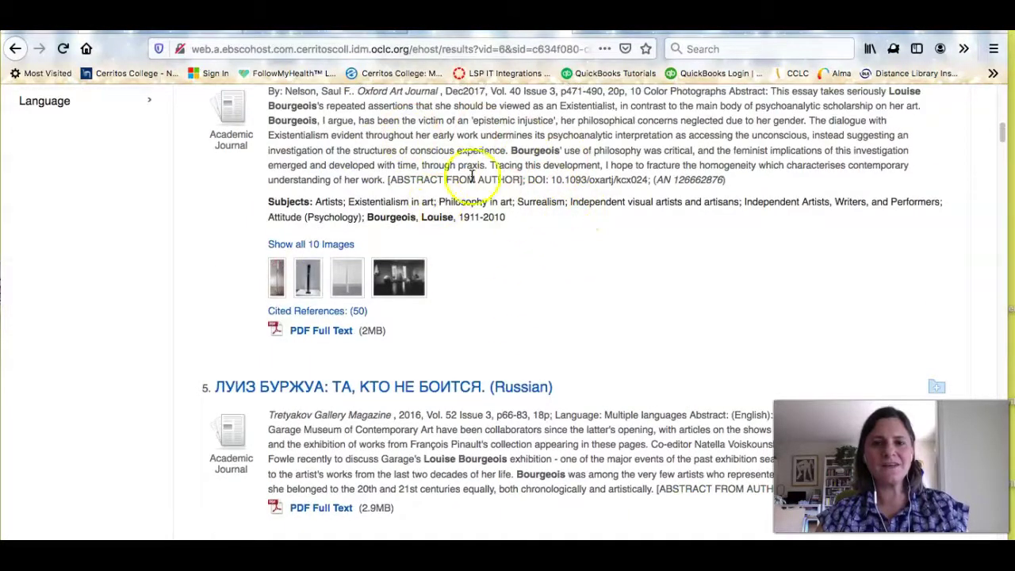
- Show all 10 images from the Oxford Art Journal result, preview the first one, then close it
left_click(315, 247)
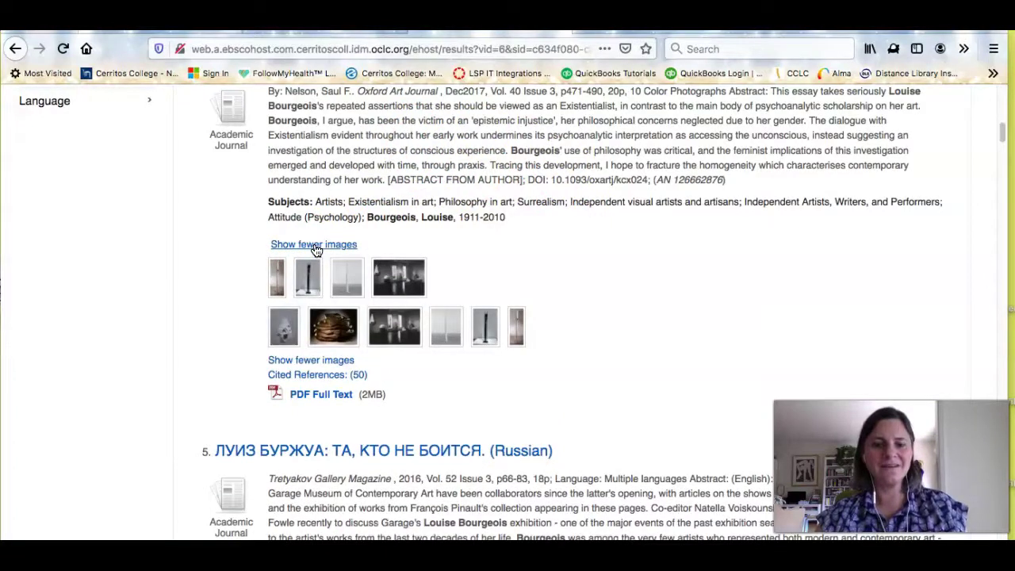
left_click(279, 279)
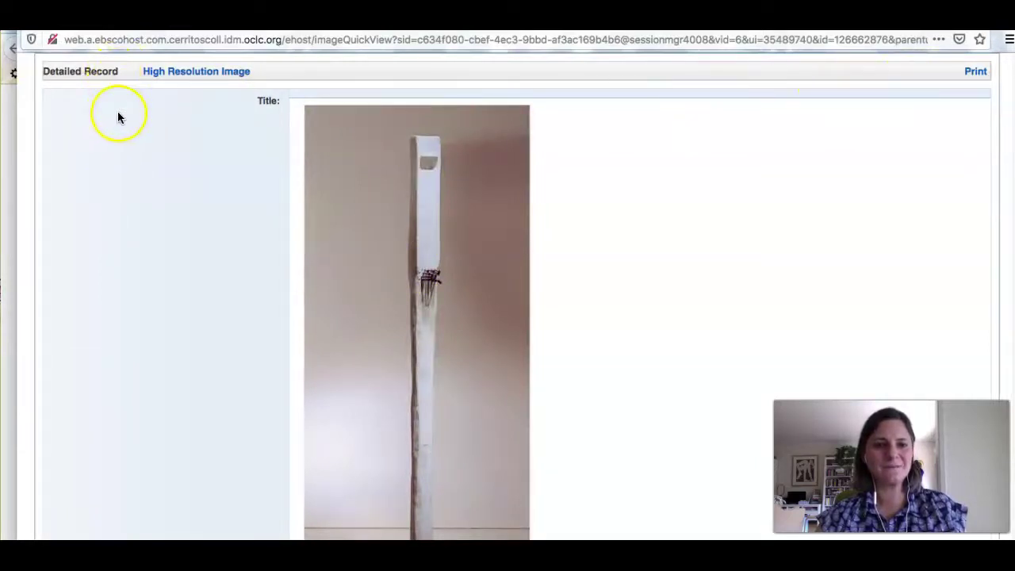
scroll(118, 117, "down", 5)
scroll(110, 116, "up", 5)
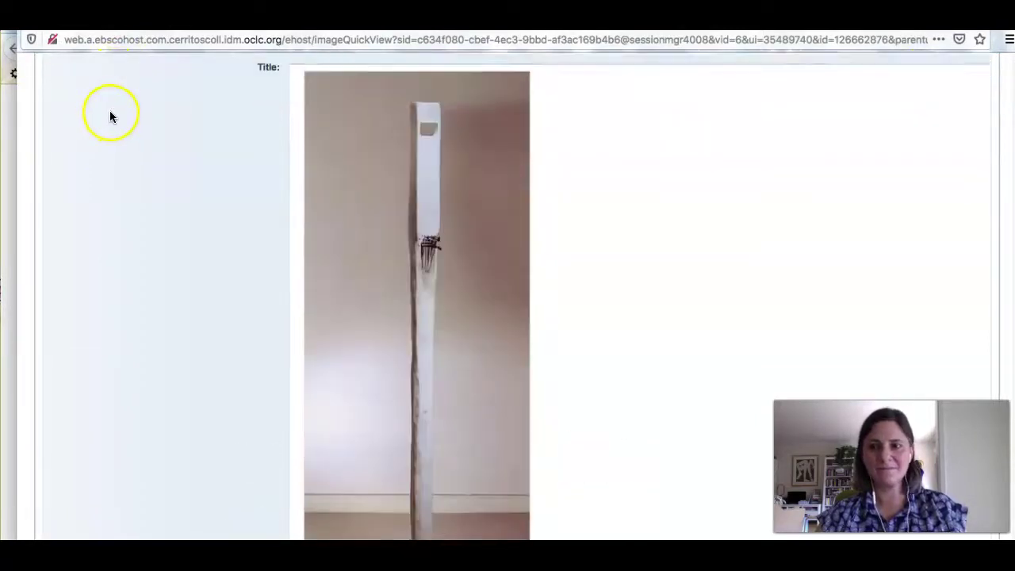
scroll(109, 116, "up", 1)
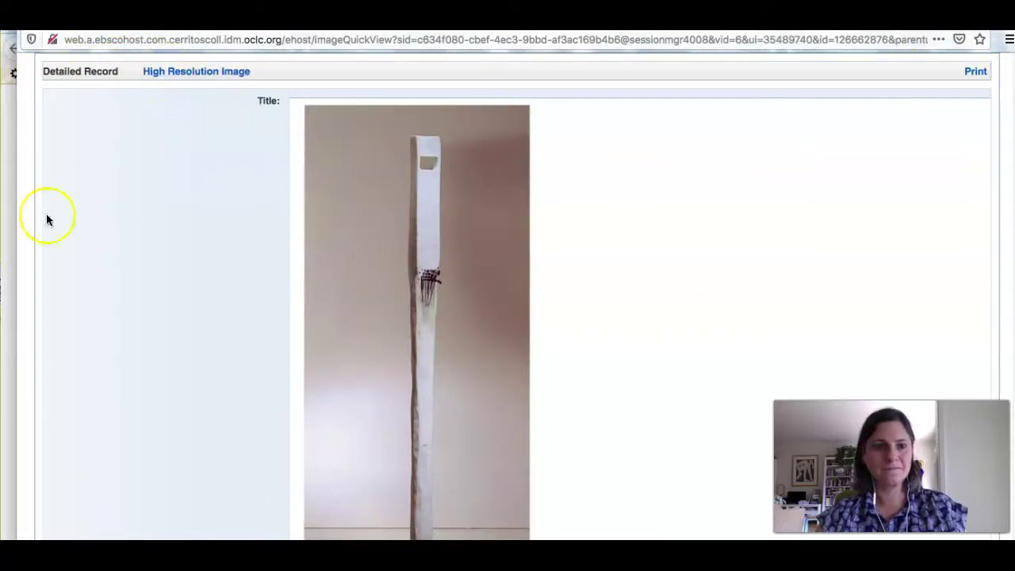
left_click_drag(507, 32, 495, 155)
left_click(5, 155)
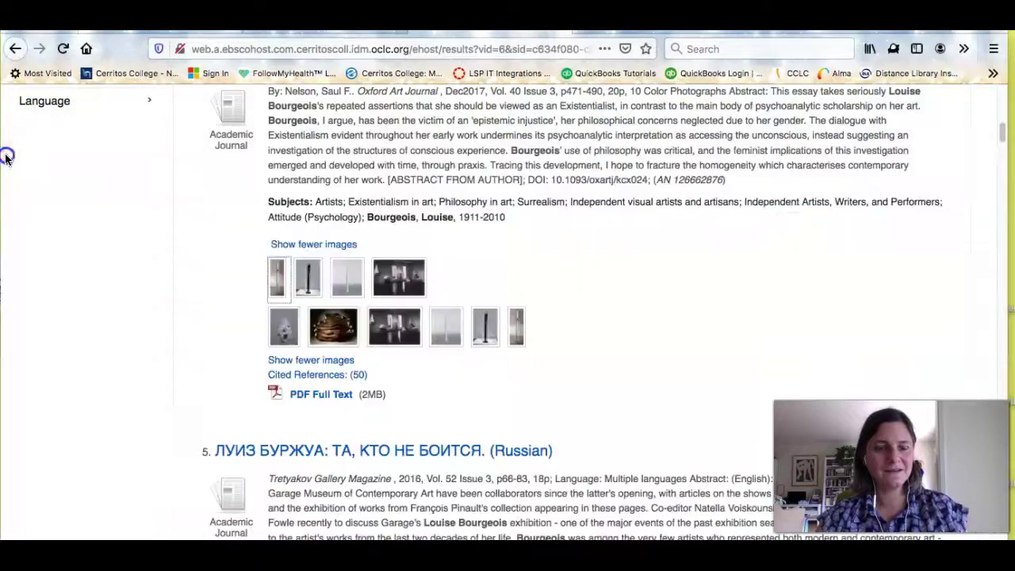
- Scroll the result list, then go back to the LibGuides research guide
scroll(559, 266, "down", 5)
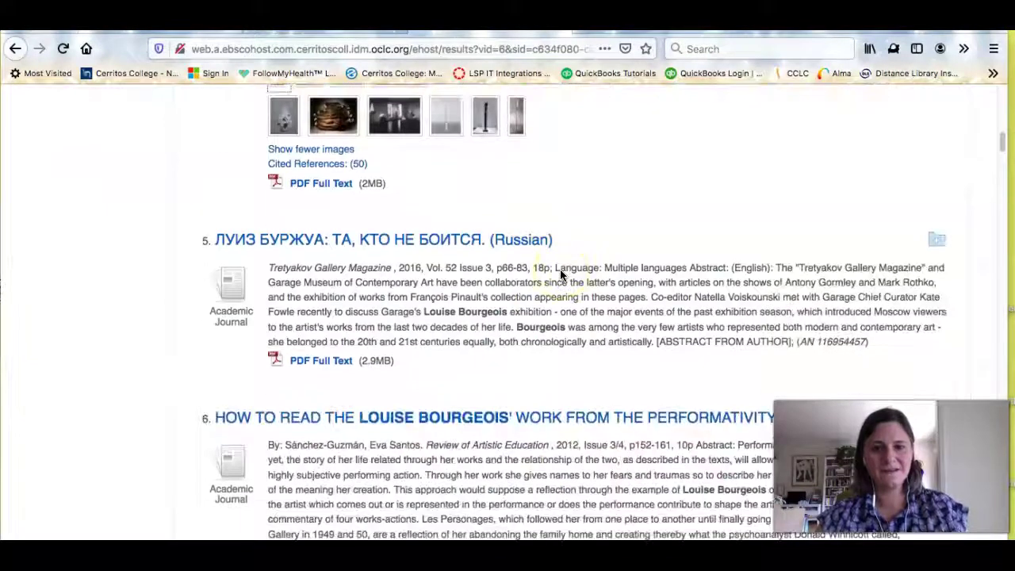
scroll(559, 273, "down", 12)
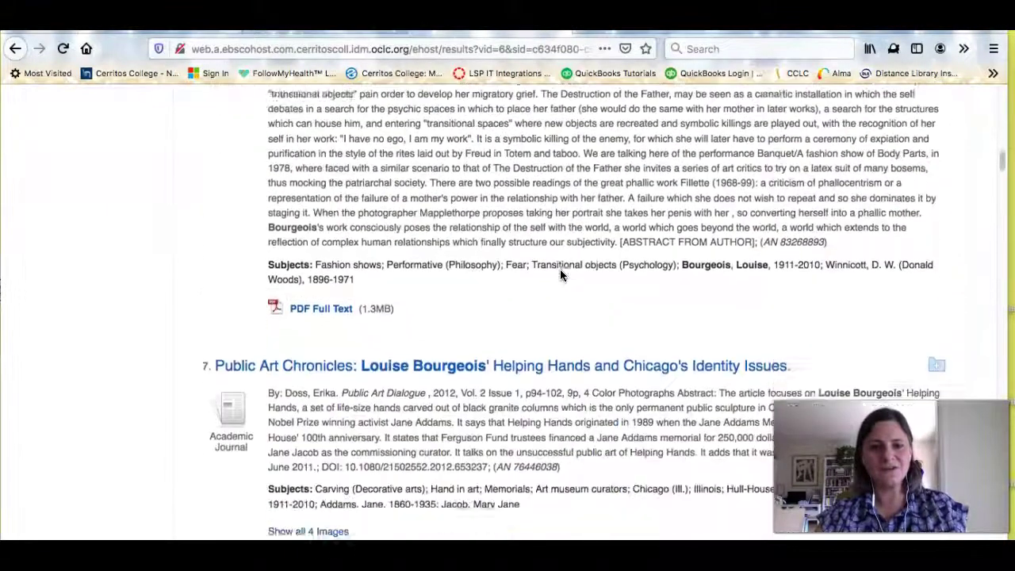
scroll(560, 268, "up", 20)
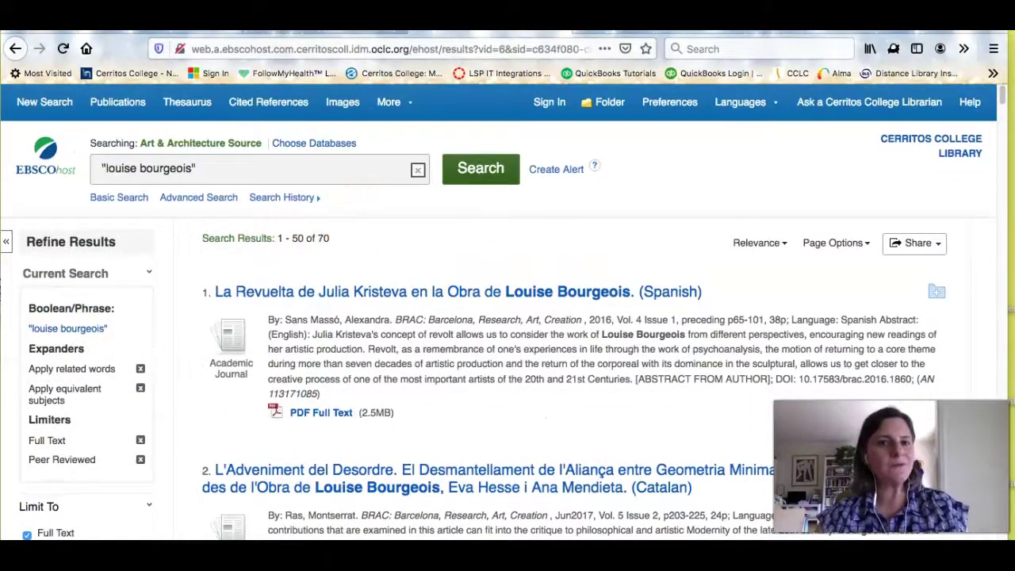
key("alt+Left")
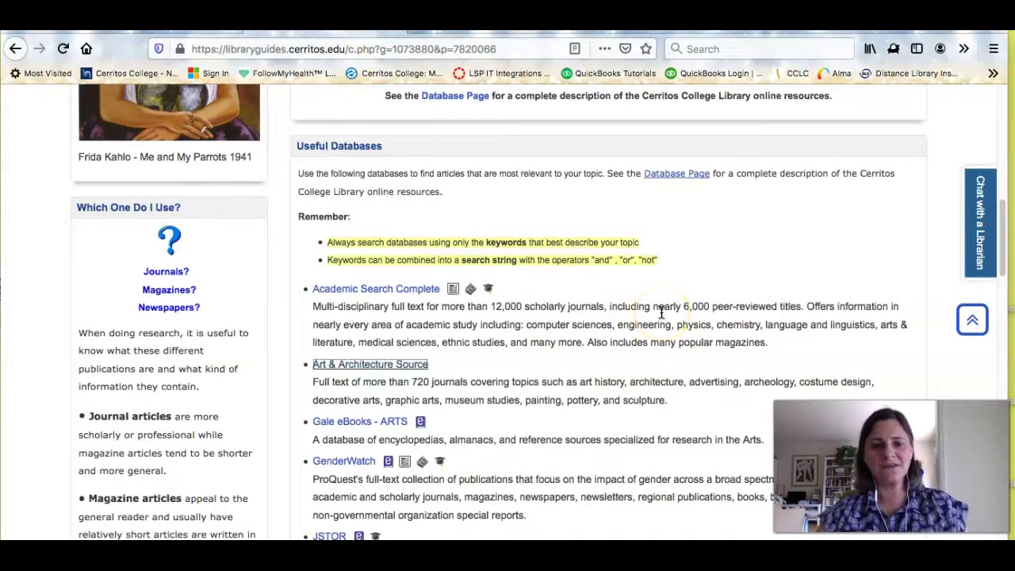
- Open Academic Search Complete from the guide's Useful Databases list
scroll(661, 312, "down", 1)
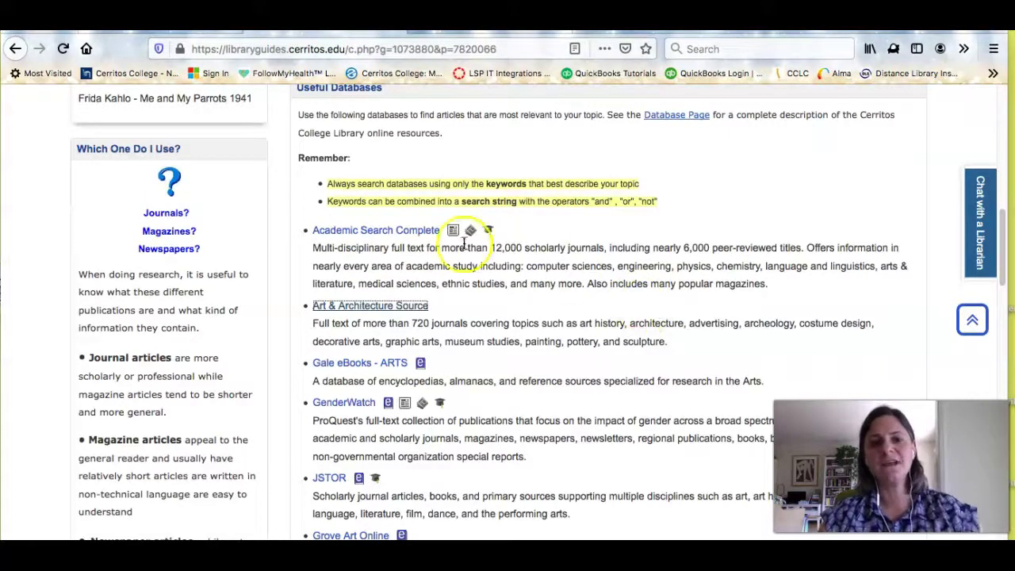
left_click(408, 238)
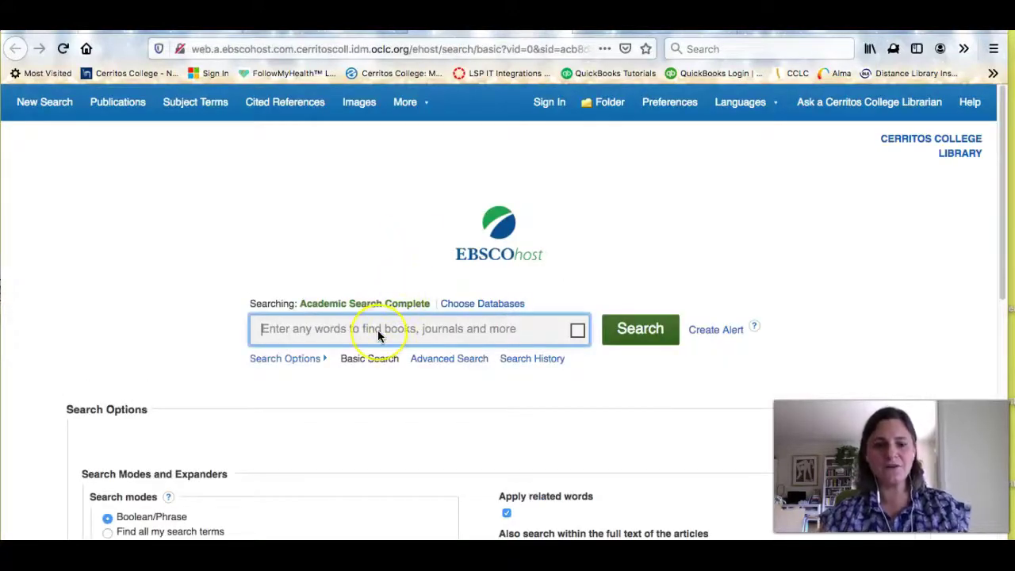
- Search Academic Search Complete for the "louise bourgeois" phrase suggestion, getting 389 results
type("\"lou")
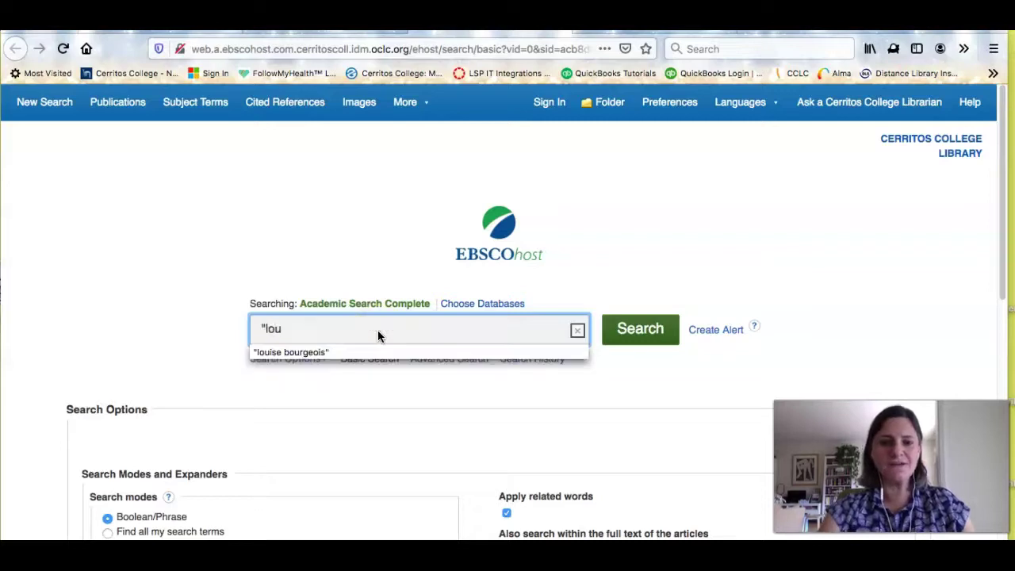
left_click(304, 361)
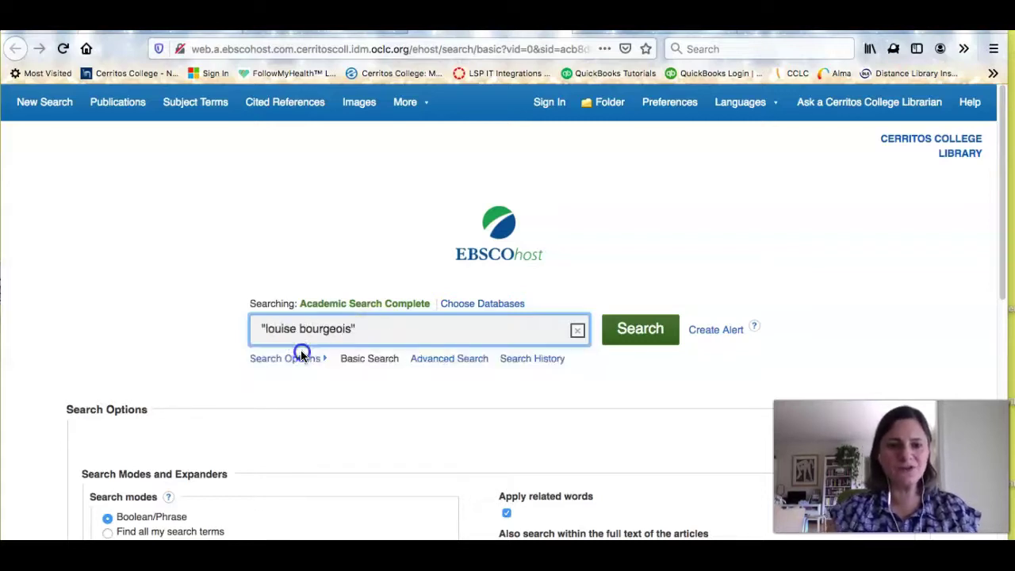
left_click(629, 333)
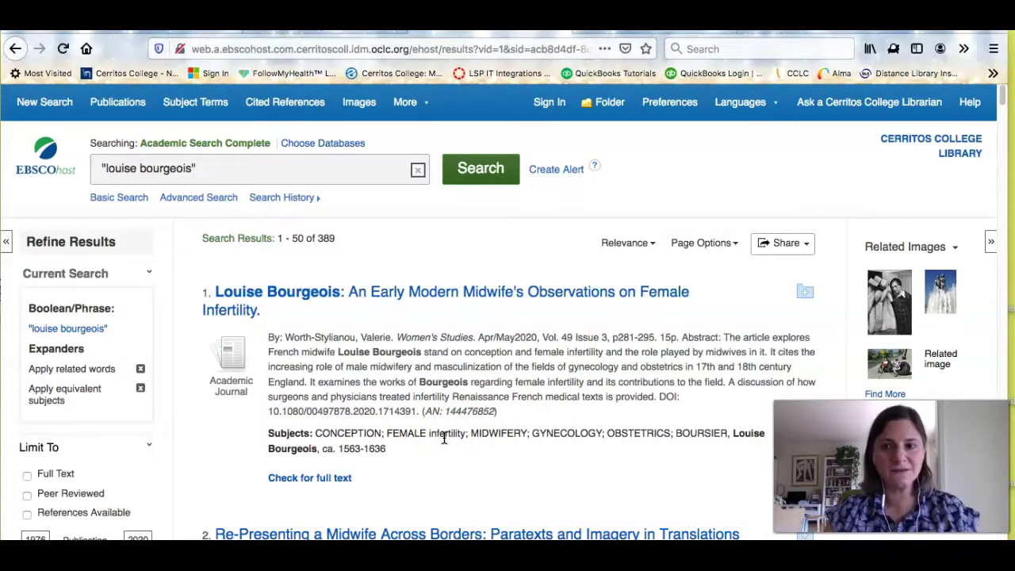
- Scroll through the 389 results, then close the tab to return to the library guide
scroll(444, 438, "down", 3)
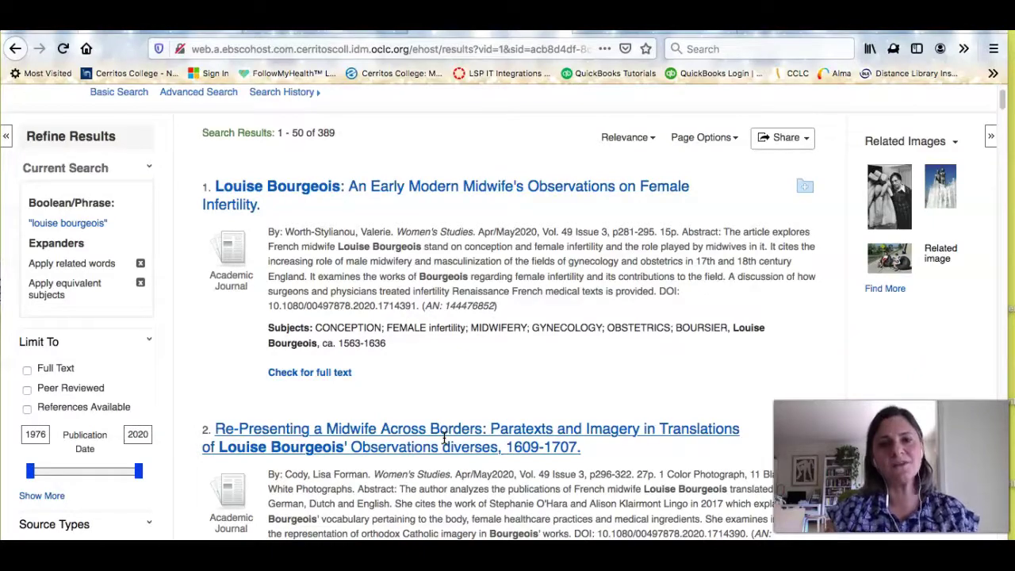
scroll(444, 439, "down", 6)
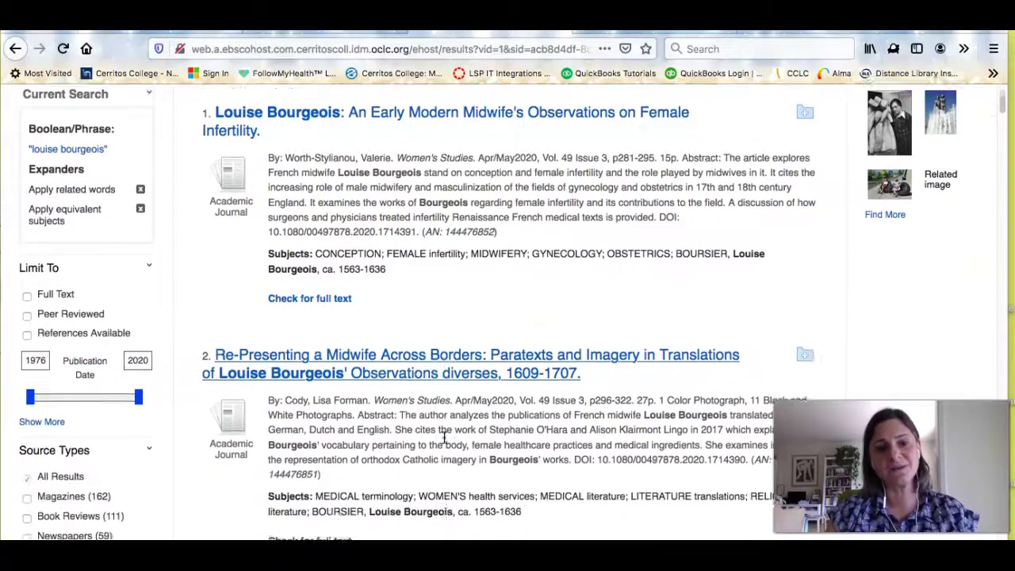
scroll(444, 438, "up", 10)
scroll(444, 438, "down", 6)
scroll(444, 438, "down", 2)
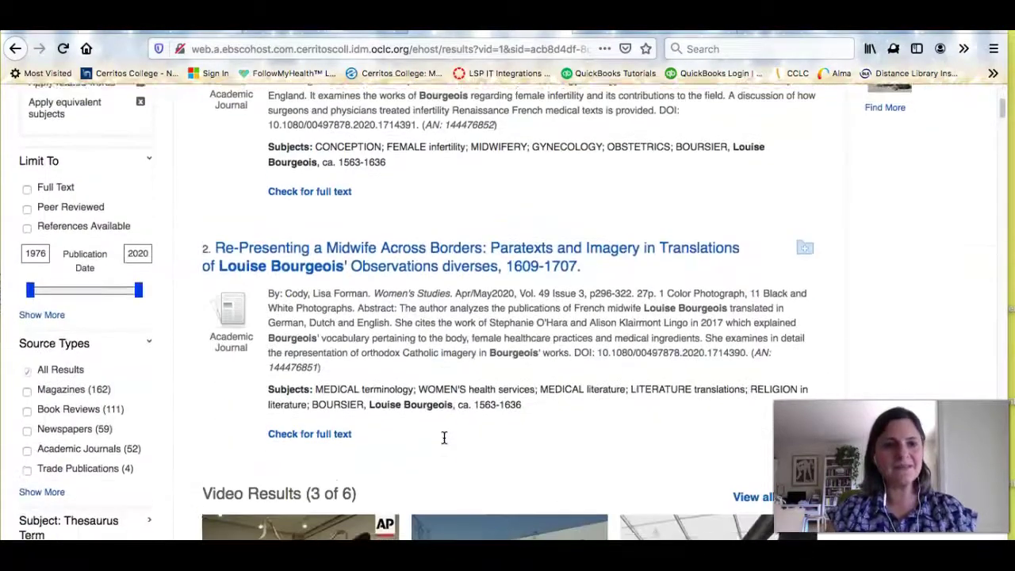
scroll(305, 270, "up", 7)
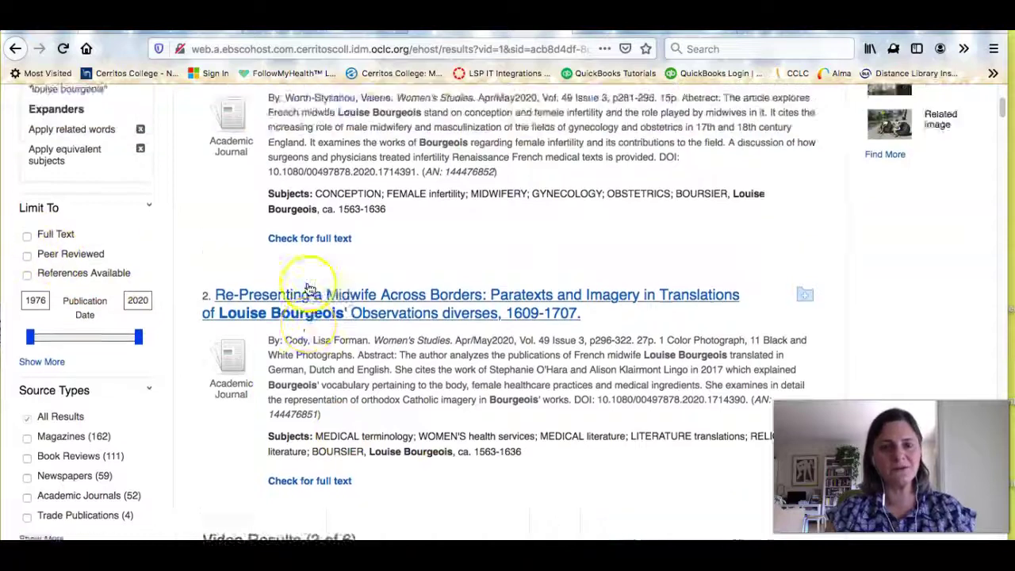
key("ctrl+w")
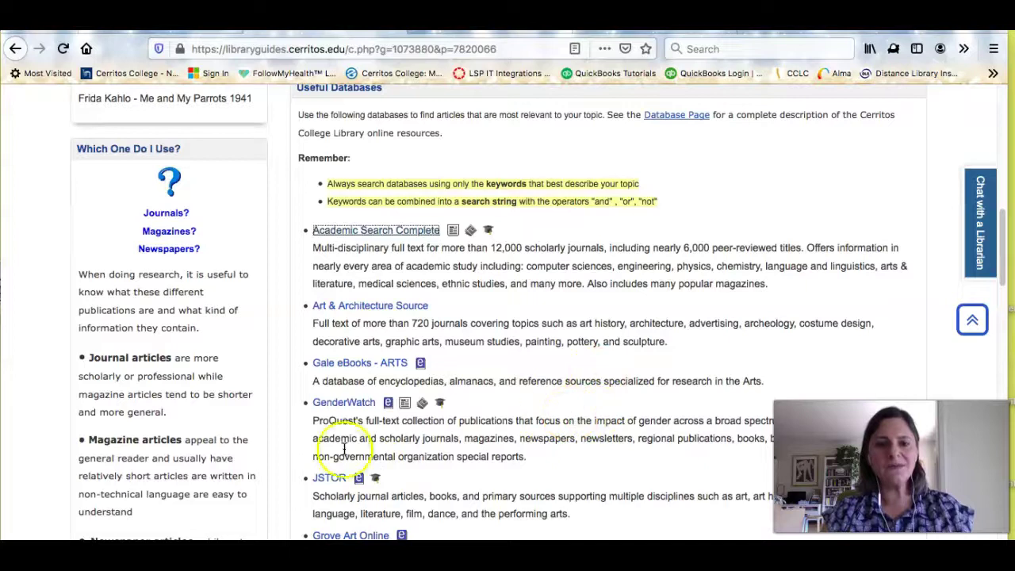
- Open ProQuest GenderWatch from the Useful Databases list
left_click(336, 405)
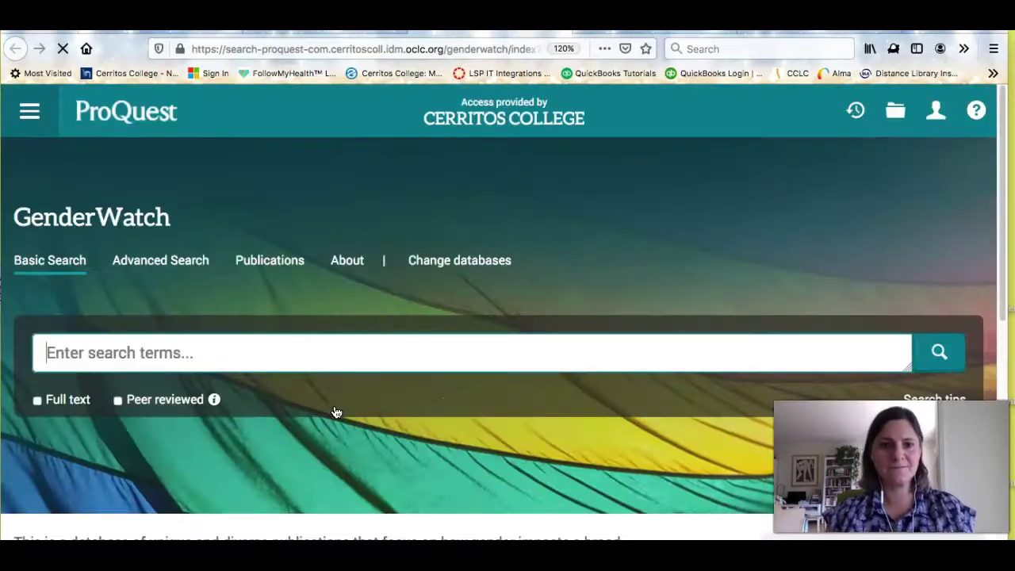
- Search GenderWatch's Basic Search for the quoted phrase "louise bourgeois", yielding 95 results
type("Lou")
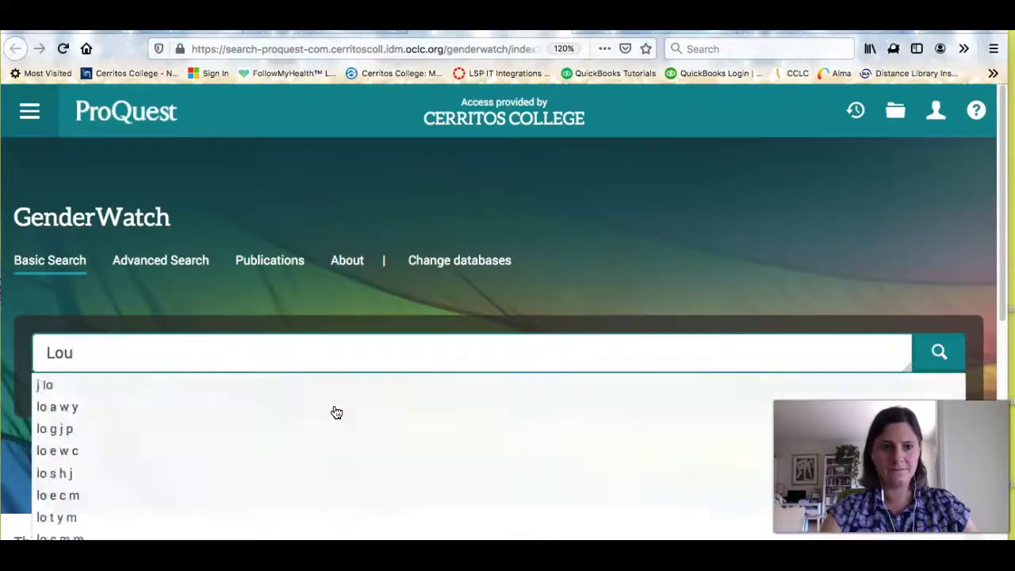
key("BackSpace")
key("BackSpace")
key("BackSpace")
type(":")
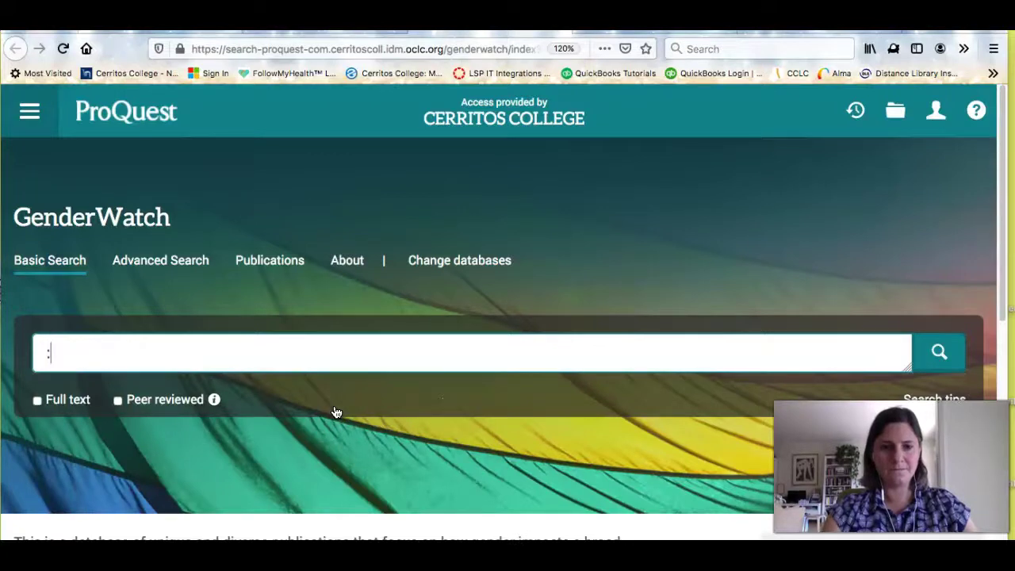
key("BackSpace")
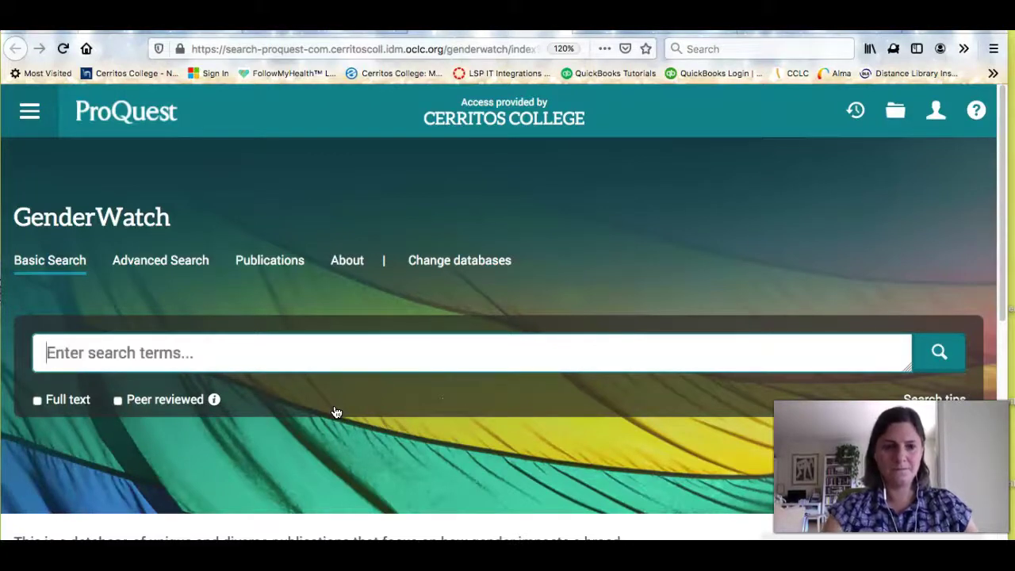
type("\"")
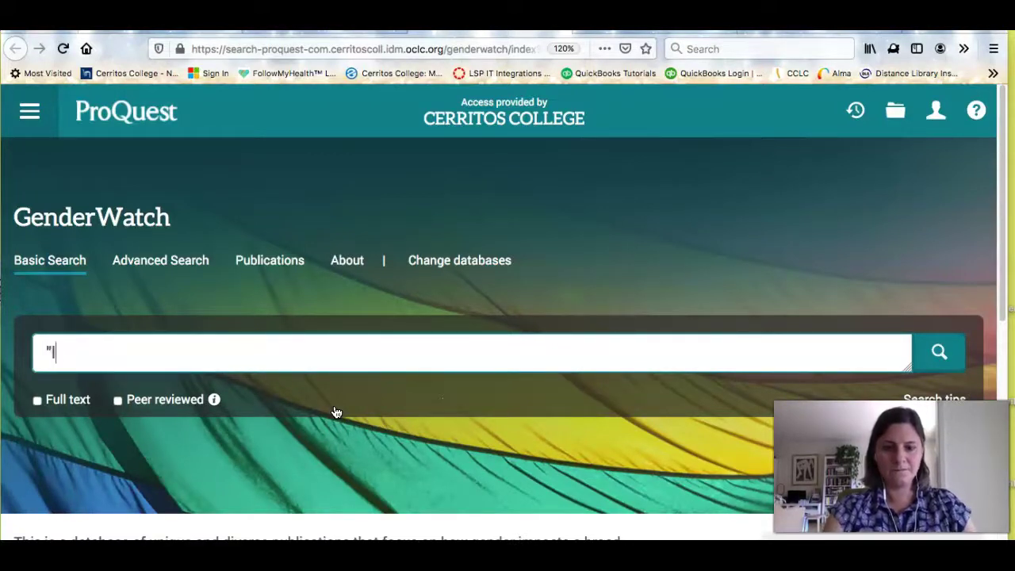
type("louise bourg")
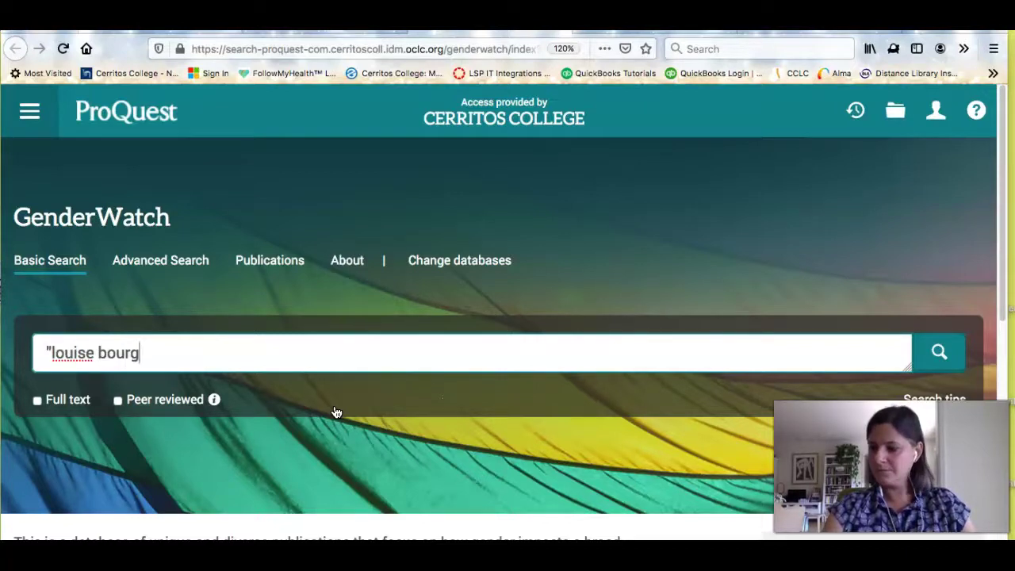
type("eois")
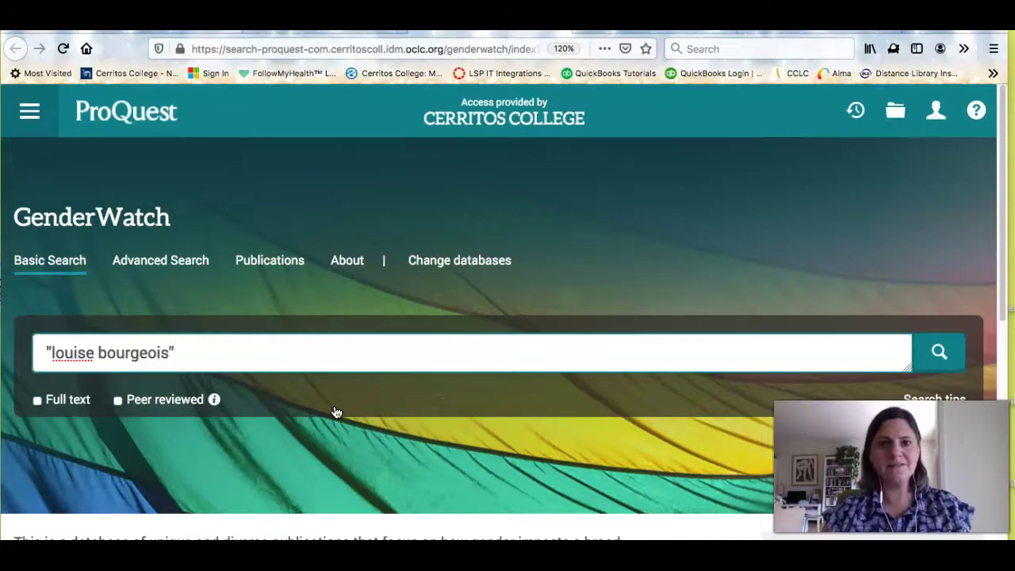
left_click(940, 353)
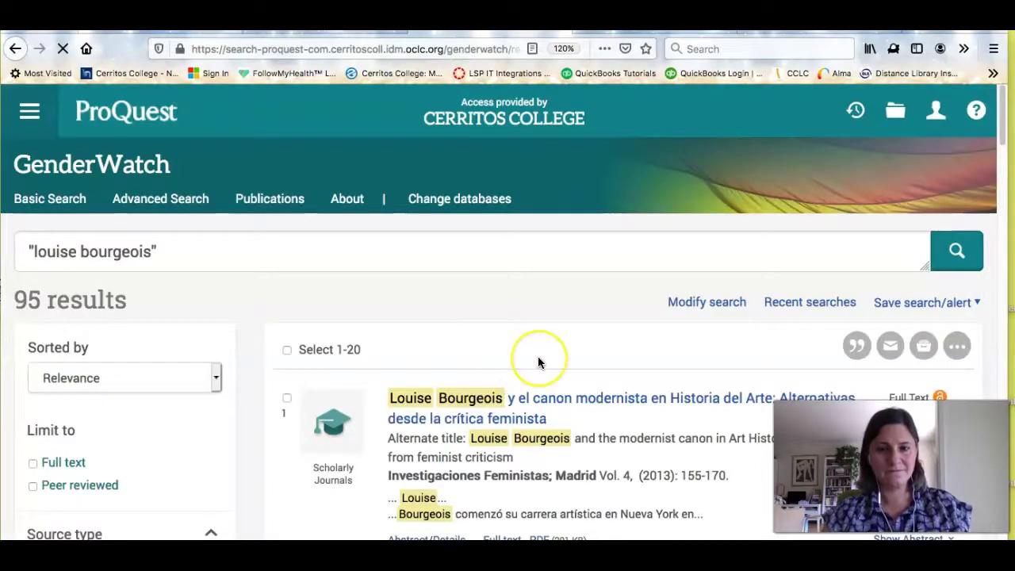
- Limit the GenderWatch search results to full text only
scroll(538, 362, "down", 3)
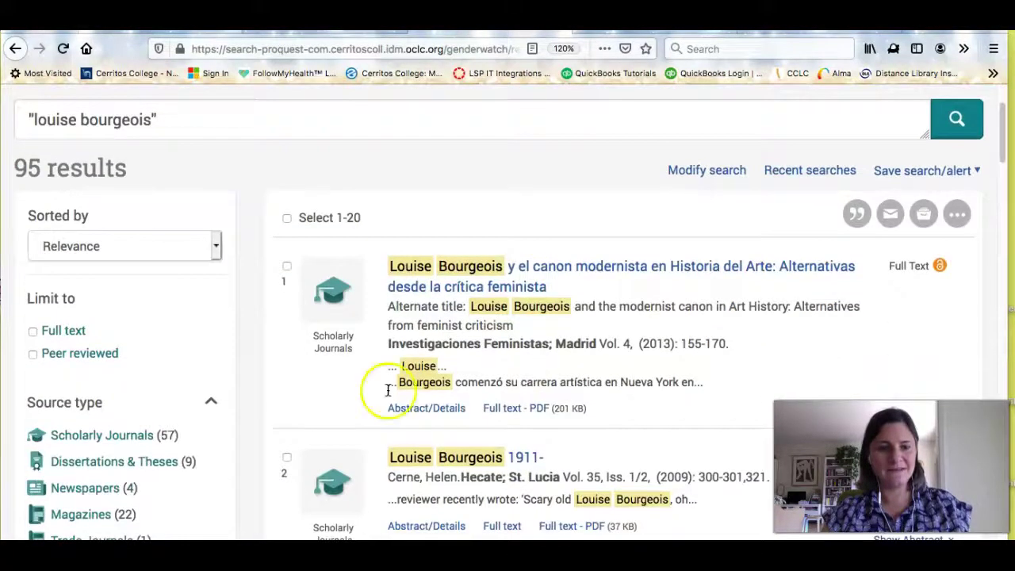
left_click(33, 354)
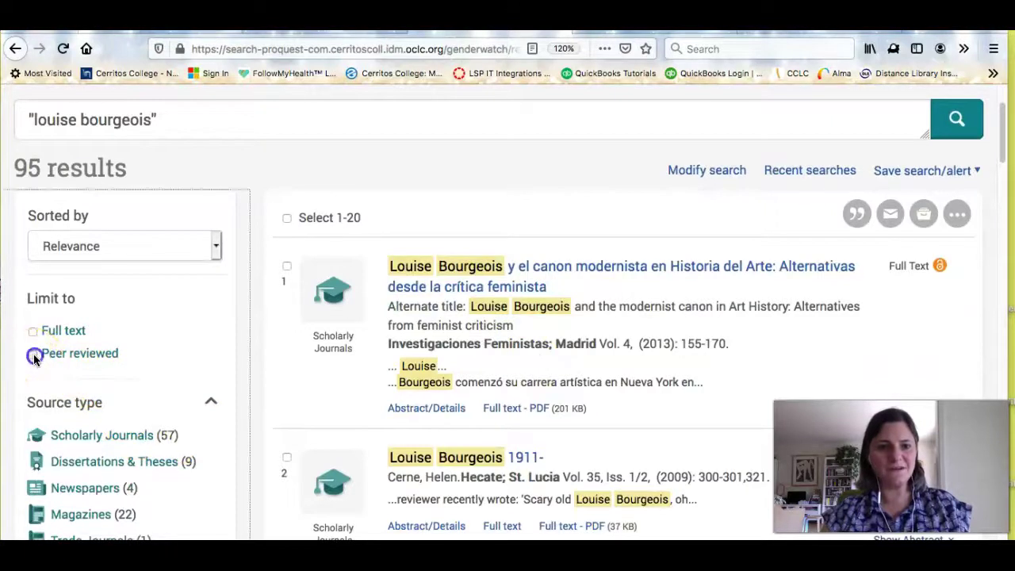
left_click(33, 331)
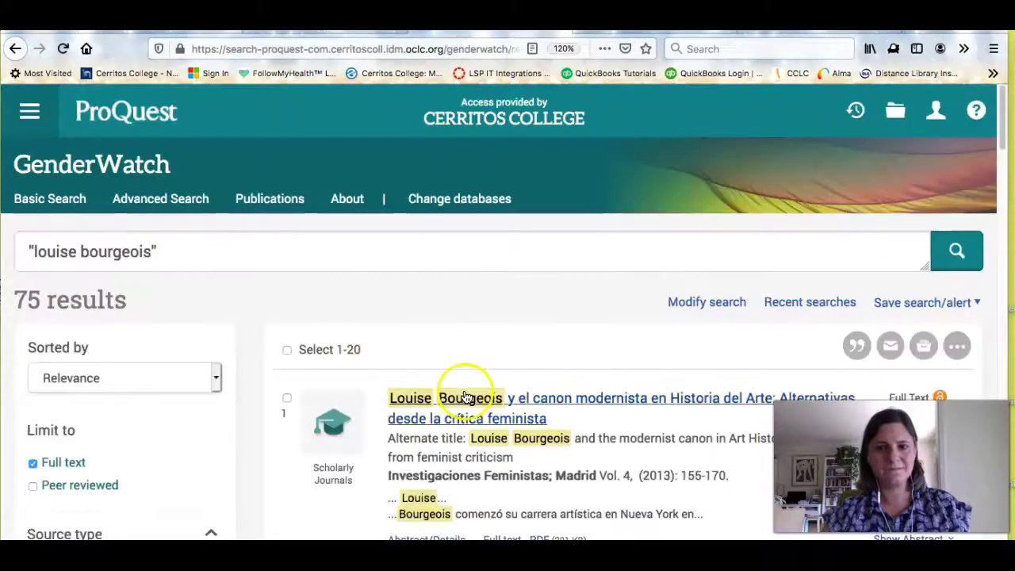
- Open result 3, Feminist Review's "Louise Bourgeois, ageing, and maternal bodies"
scroll(468, 396, "down", 5)
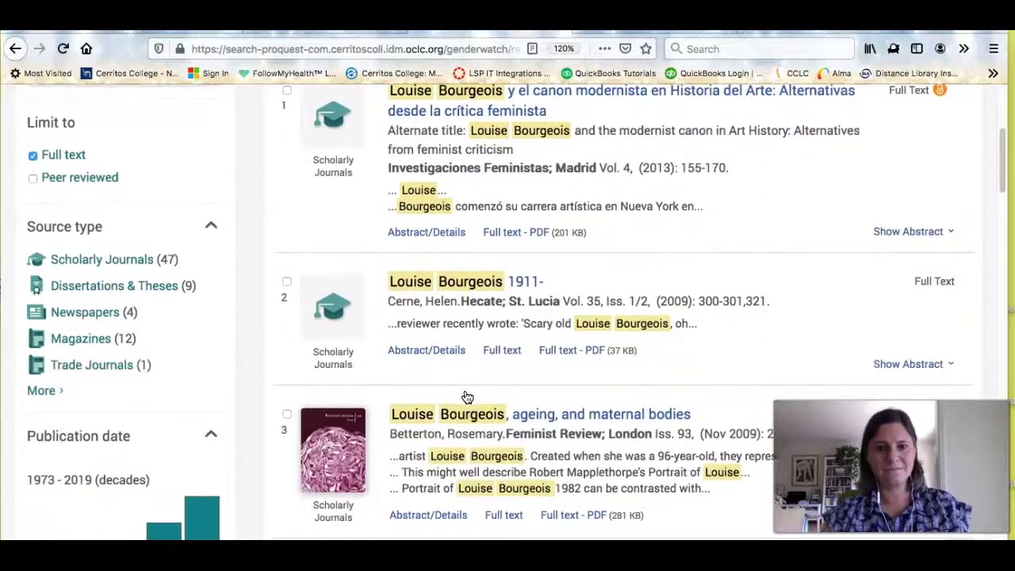
scroll(468, 397, "down", 3)
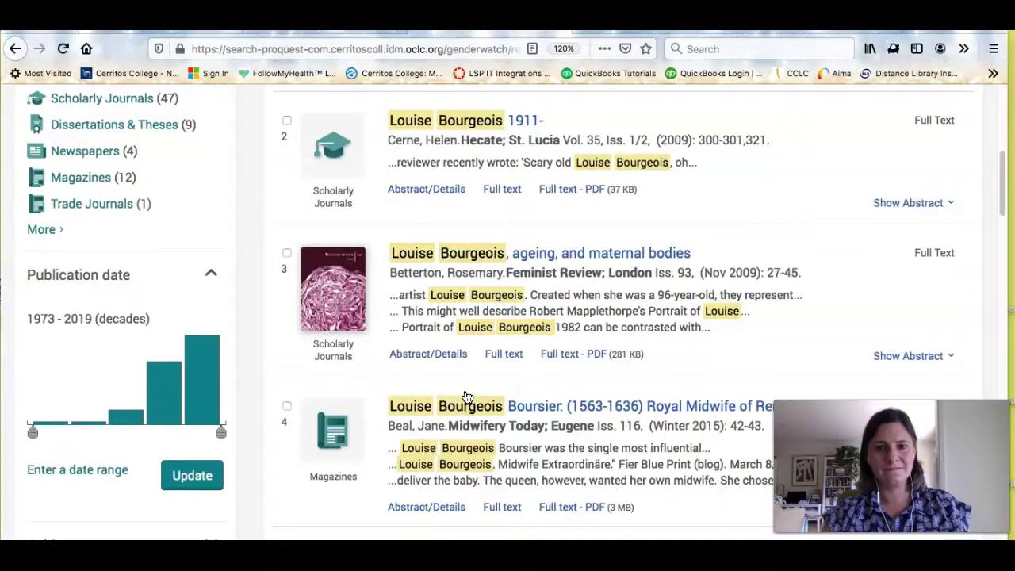
left_click(556, 253)
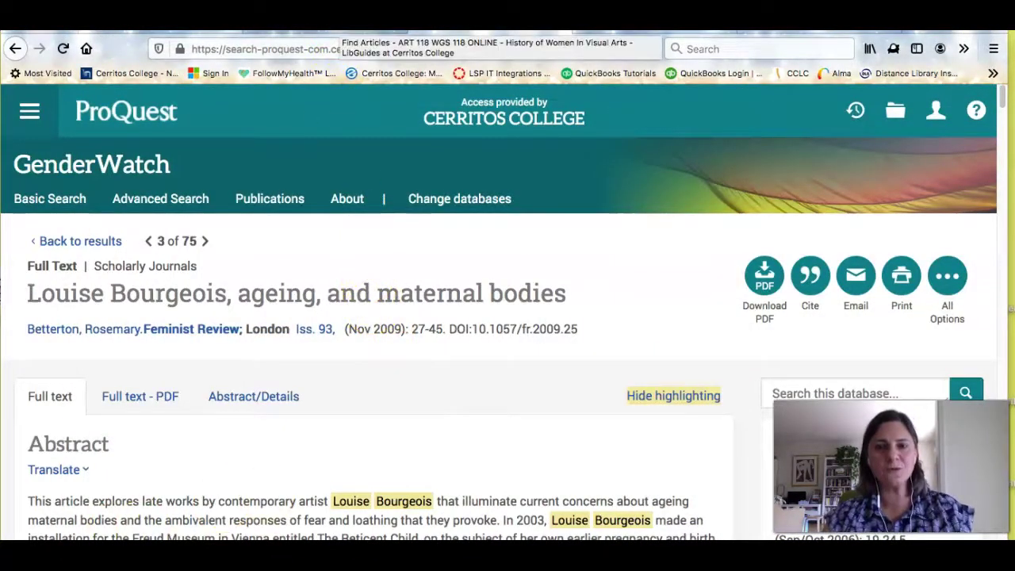
- Switch back to the Cerritos College LibGuides Useful Databases page
left_click(400, 20)
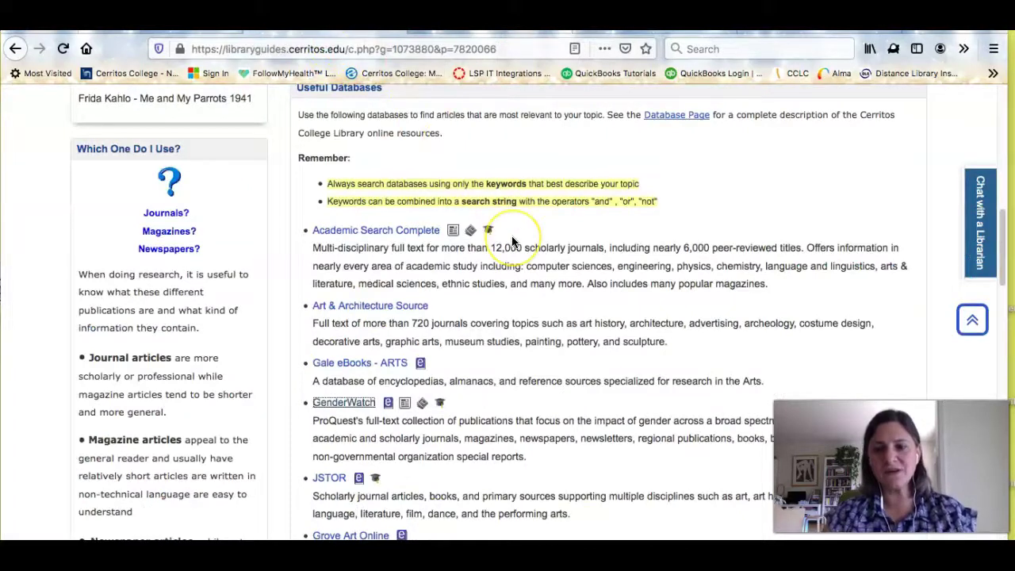